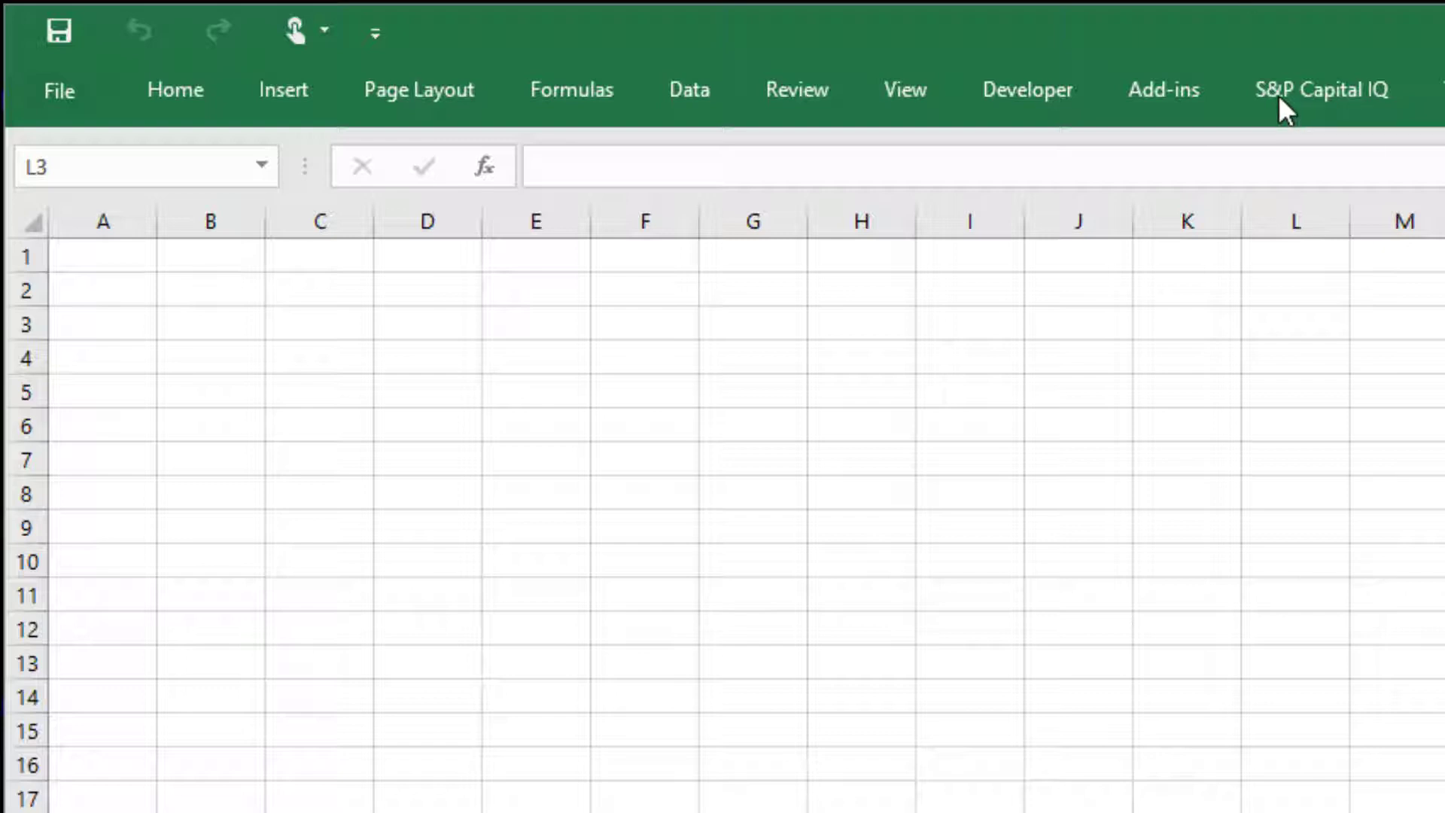
Step: Open the +Historical Beta Calculation template from the S&P Capital IQ Templates > Valuation list
click(1313, 94)
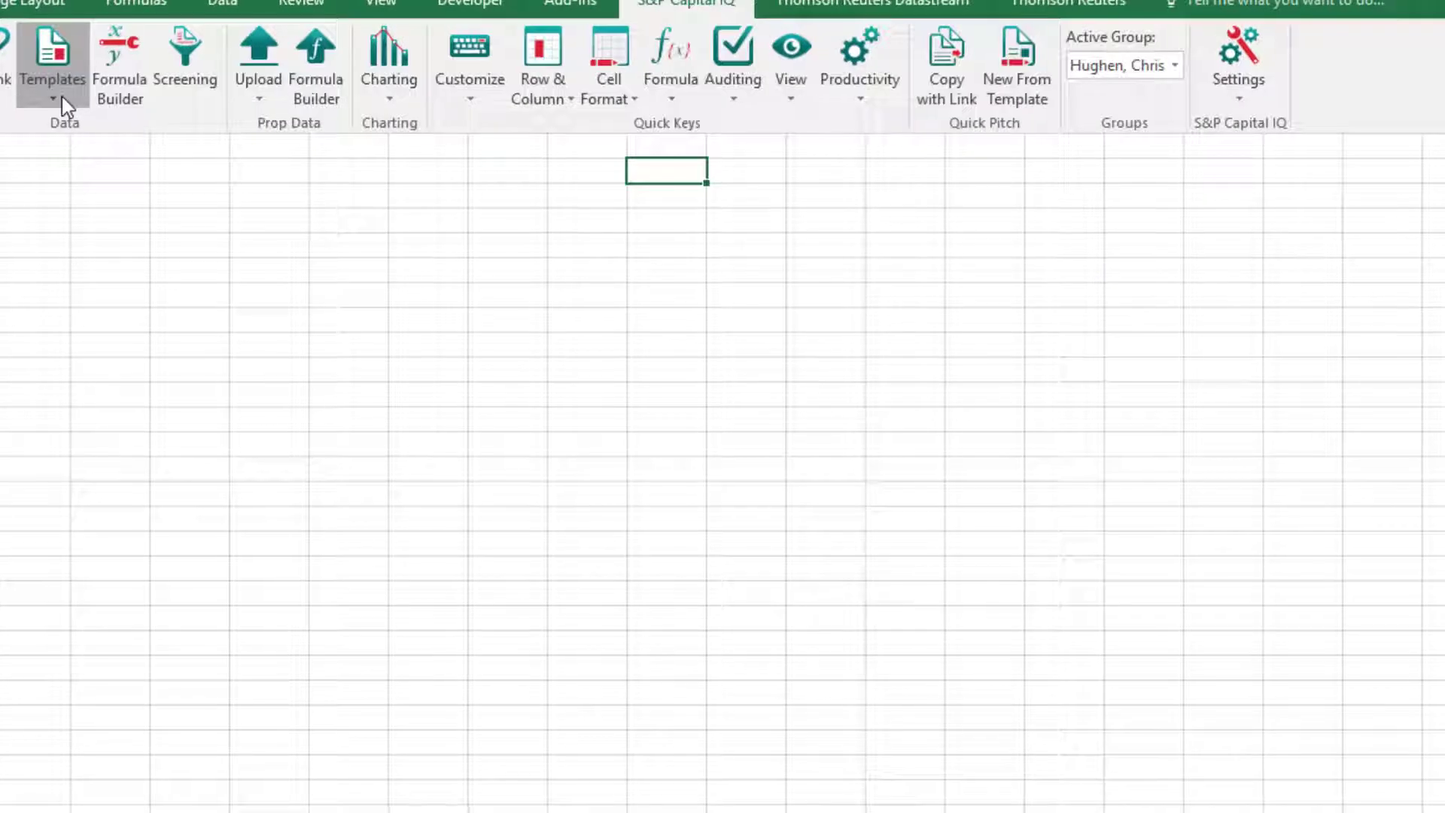
click(61, 97)
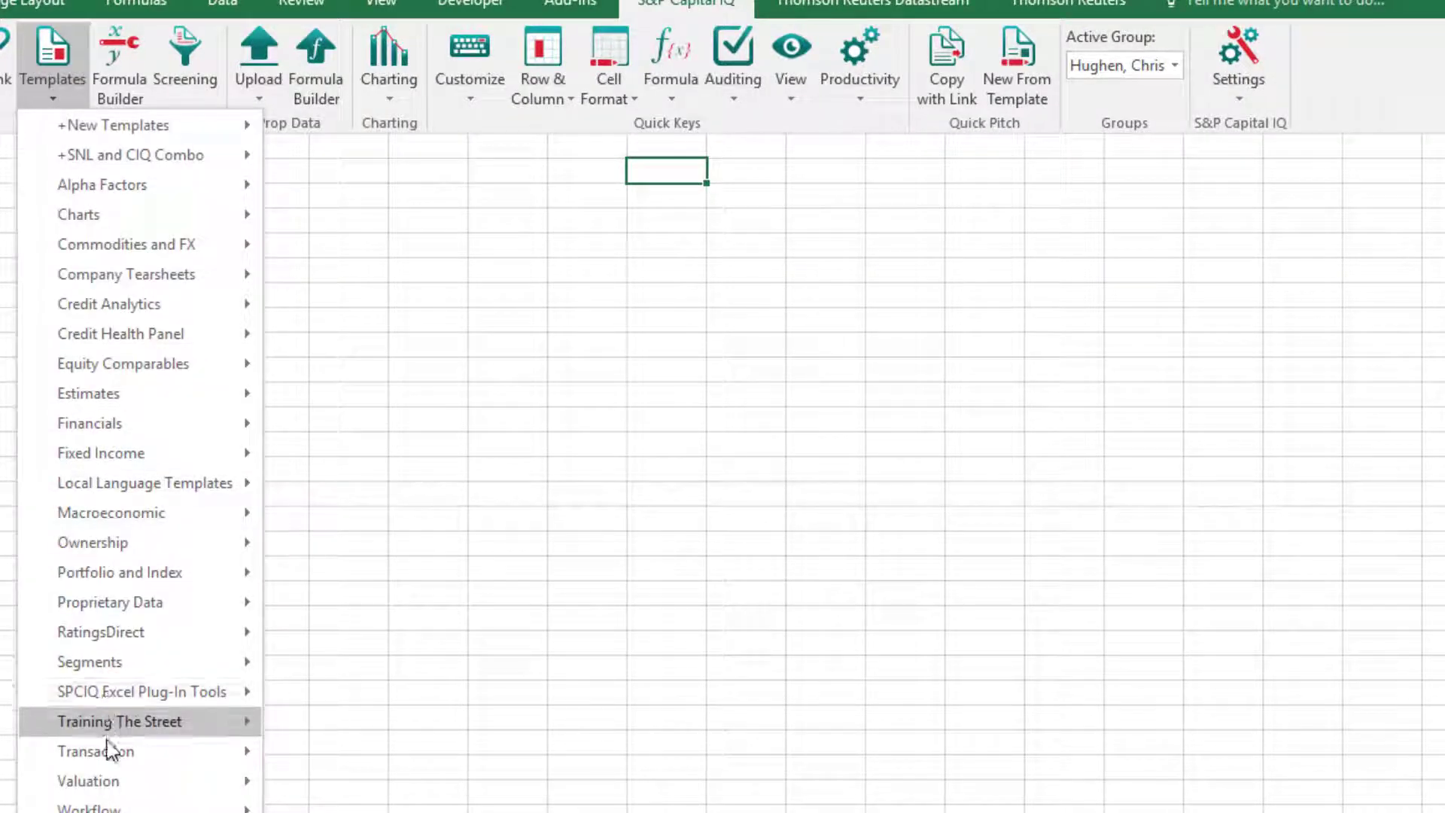
mouse_move(111, 781)
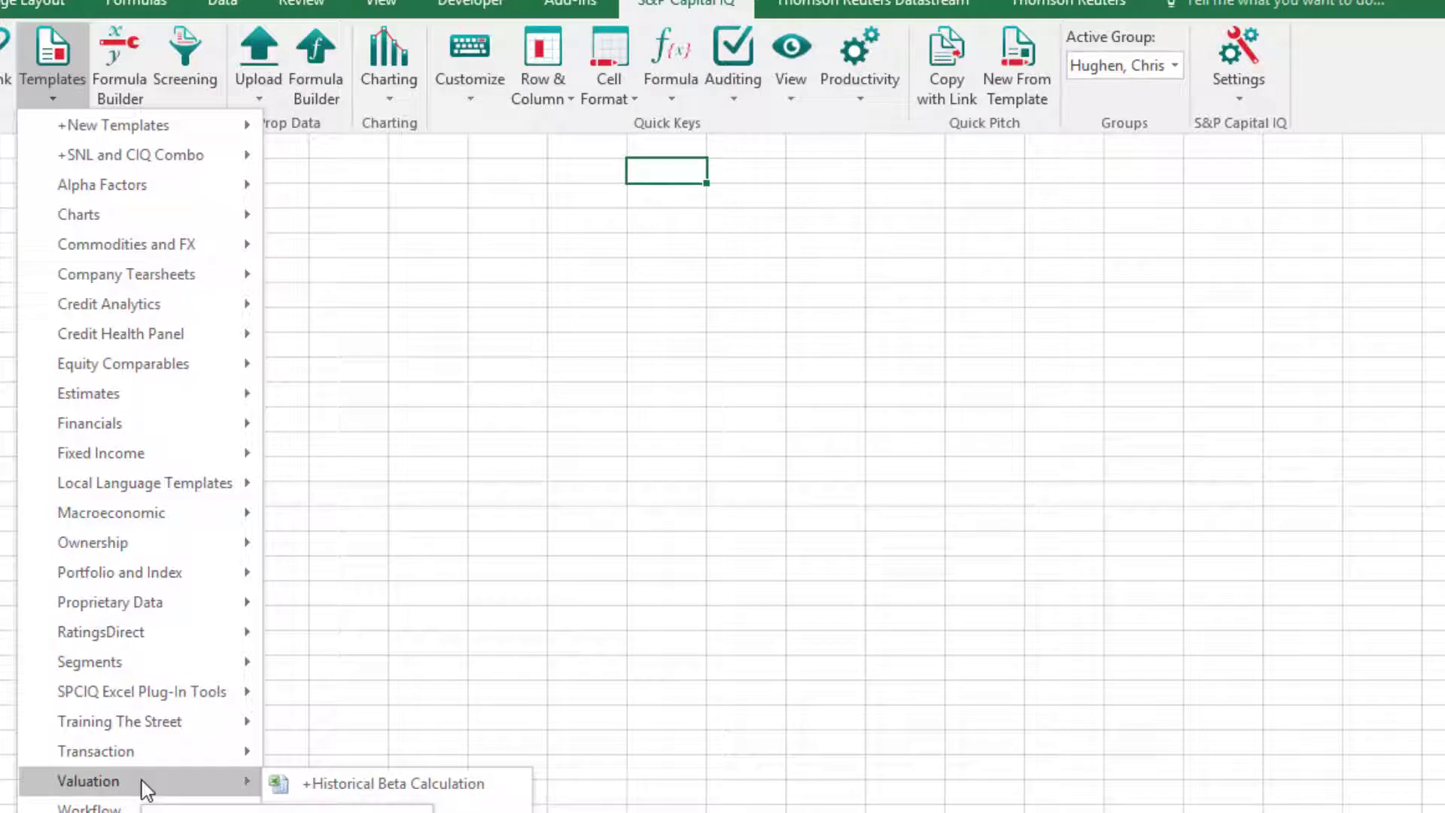
click(323, 786)
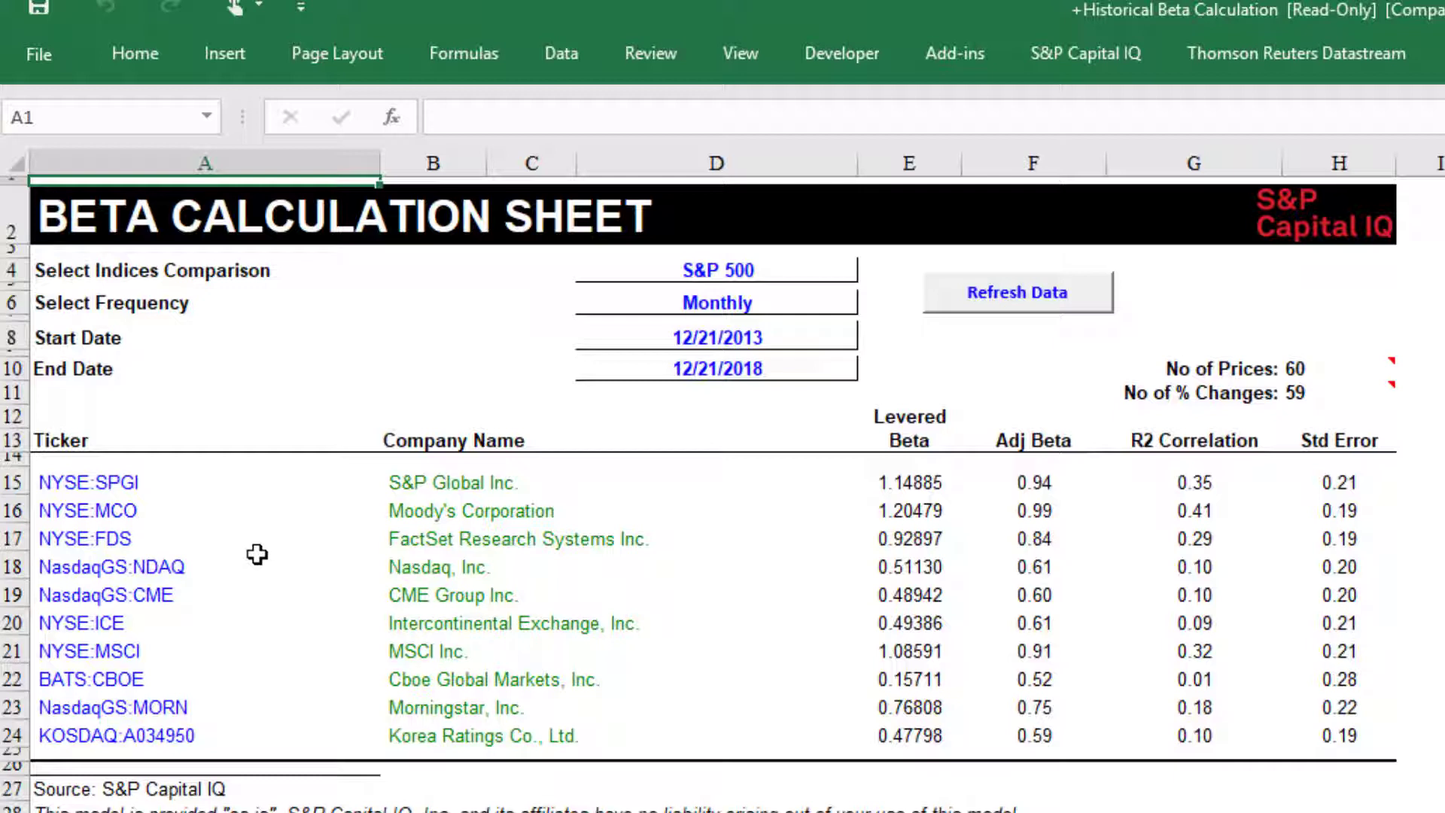
click(78, 479)
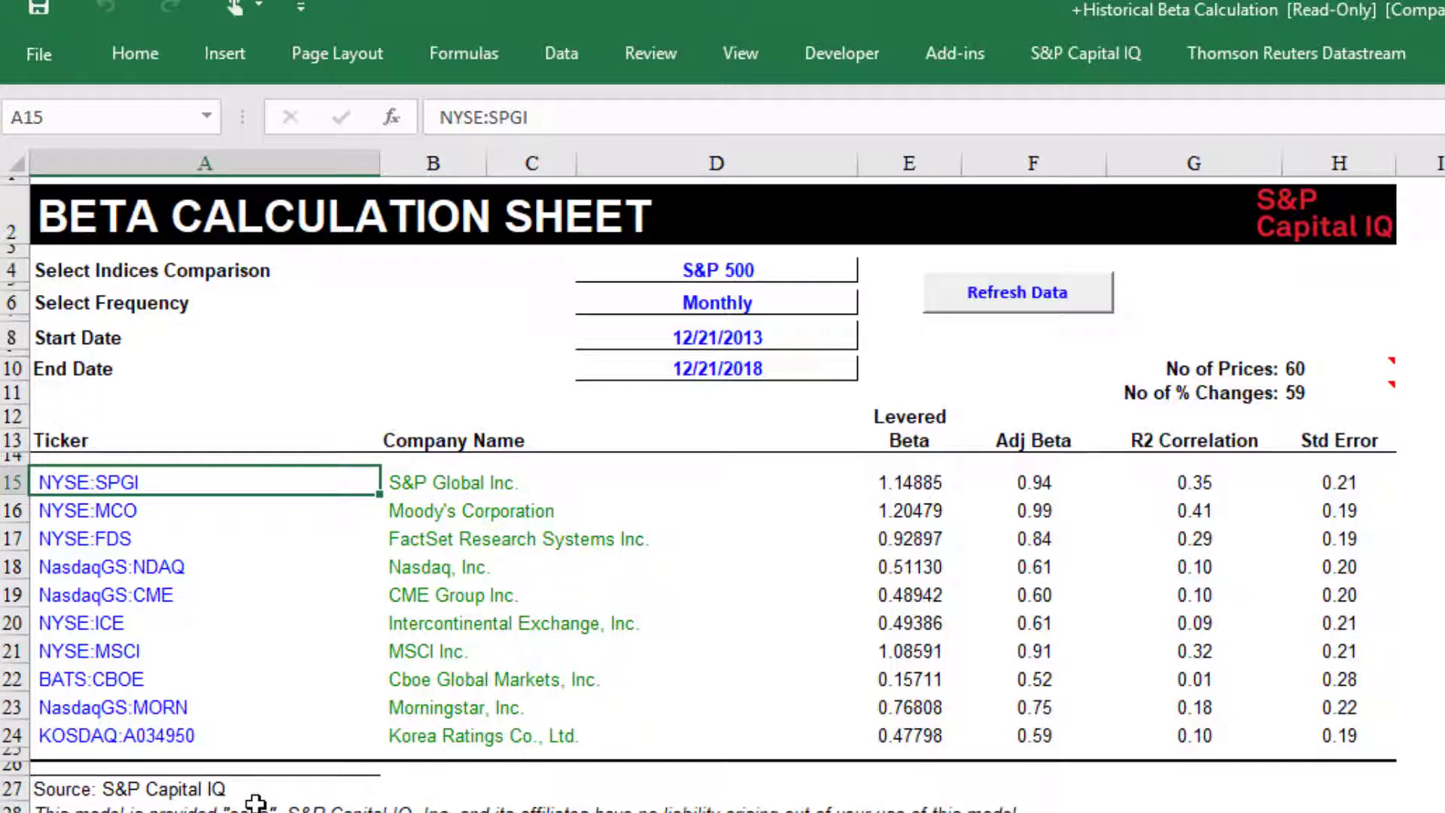
key(Right)
key(Right)
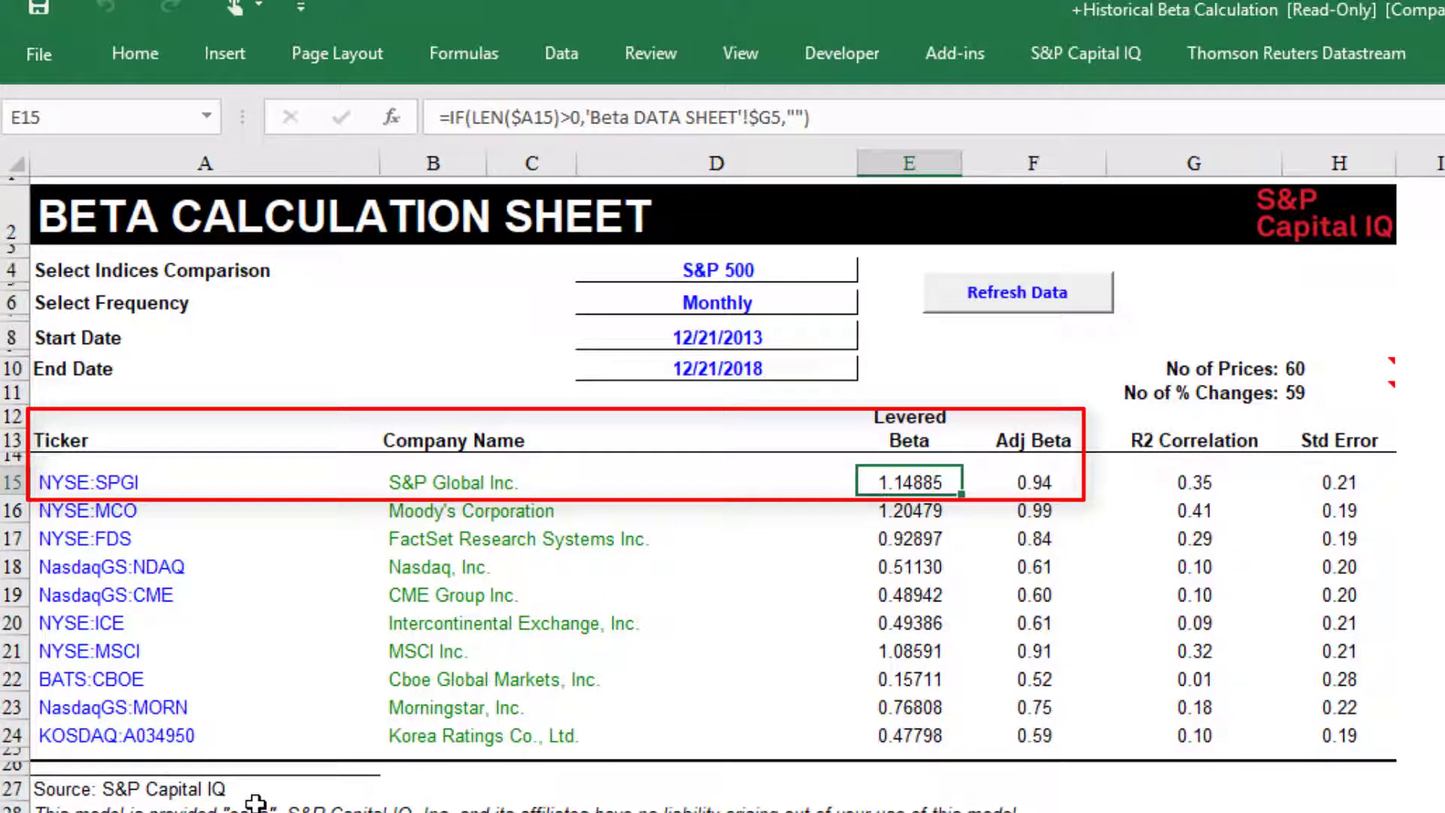
key(Right)
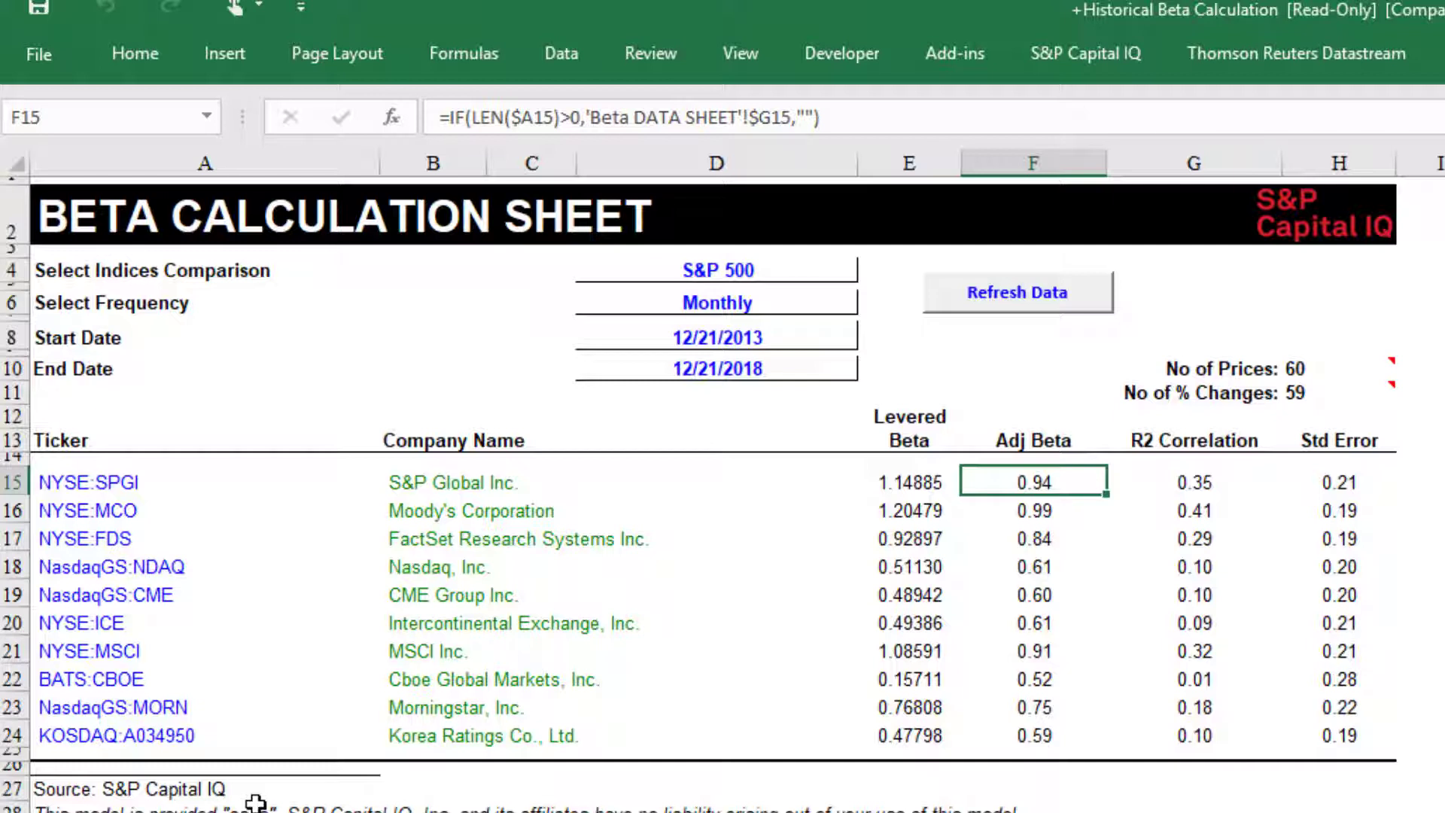
key(Left)
key(Left)
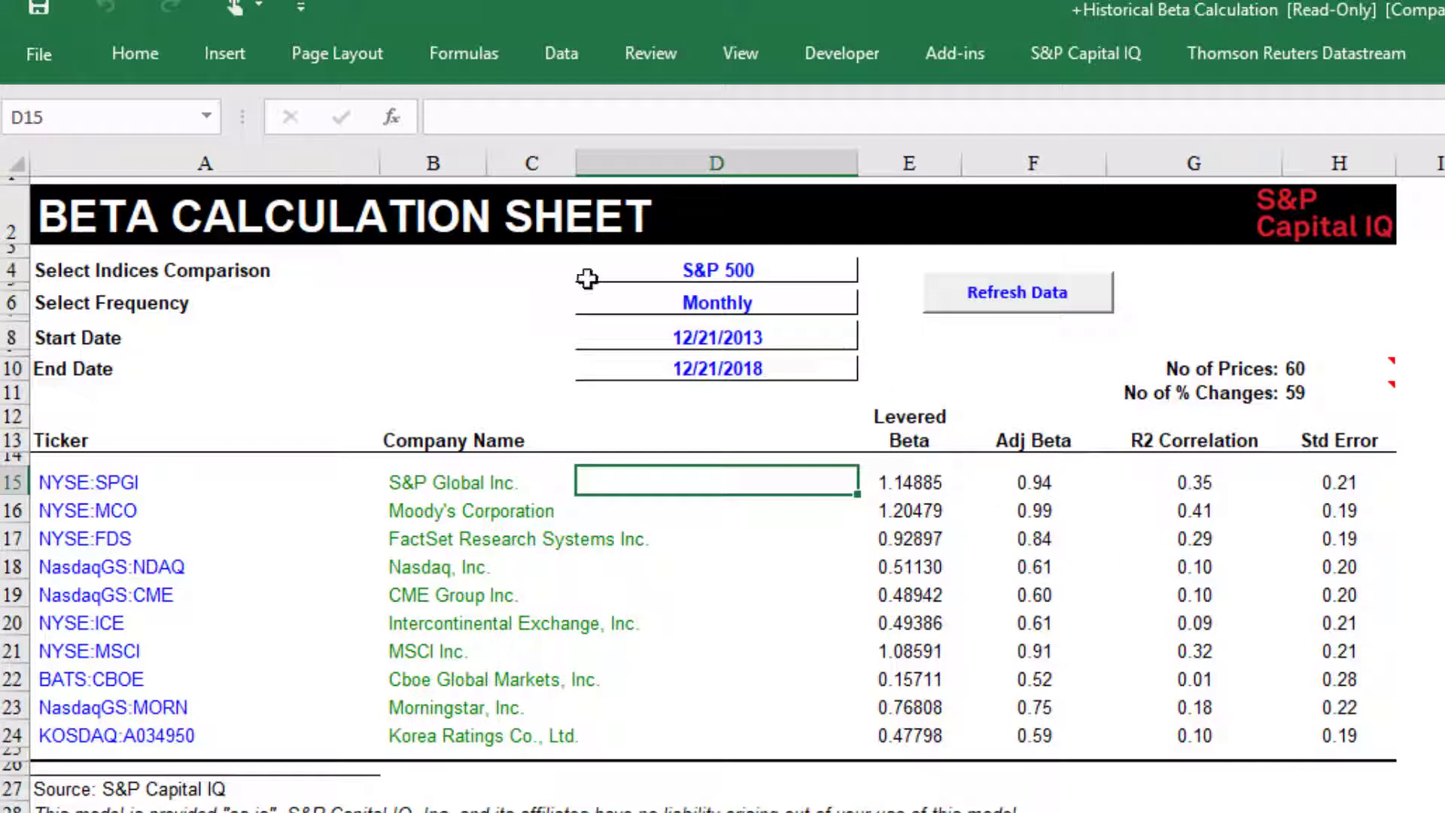
drag(265, 272, 749, 263)
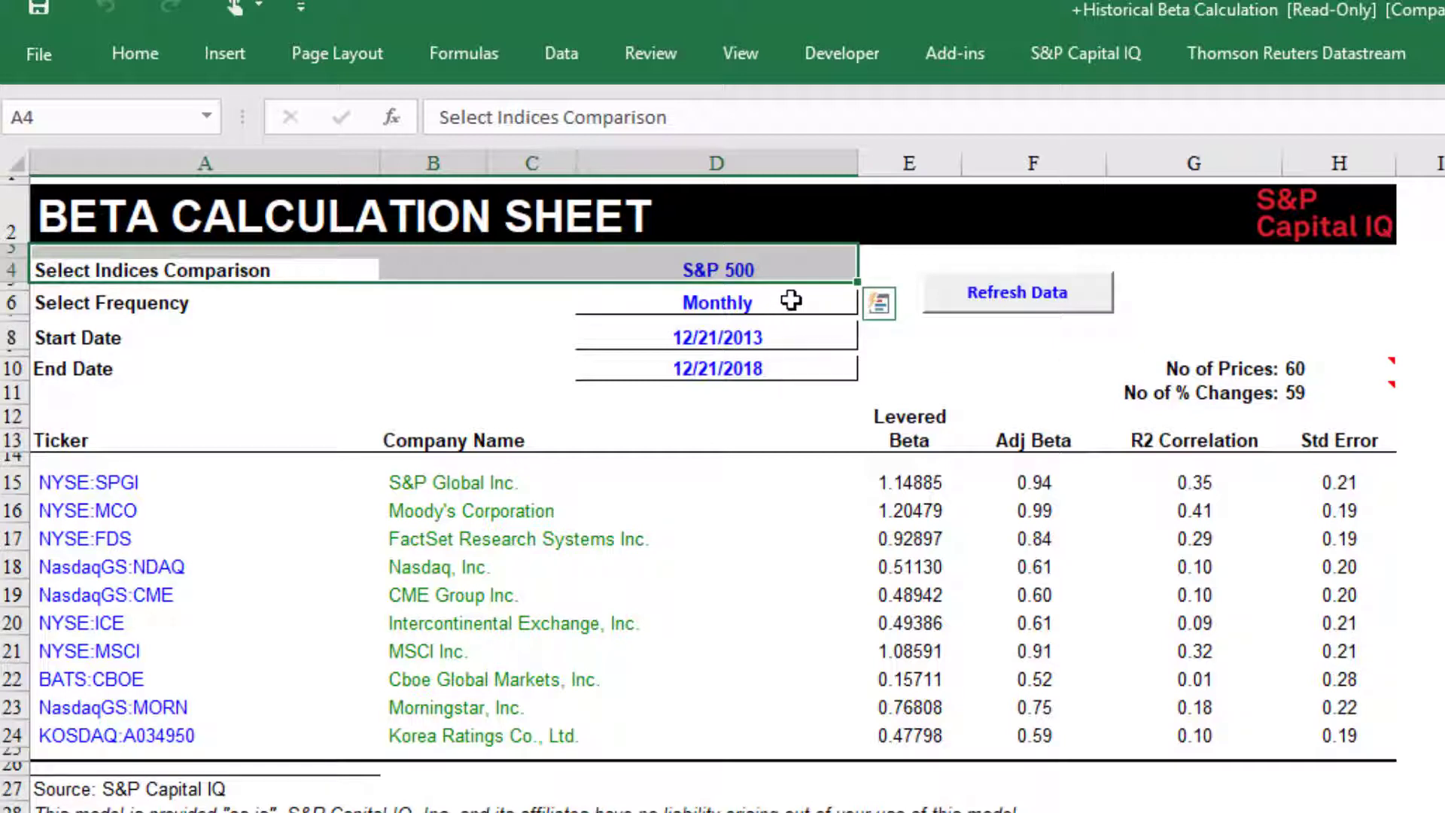
click(791, 275)
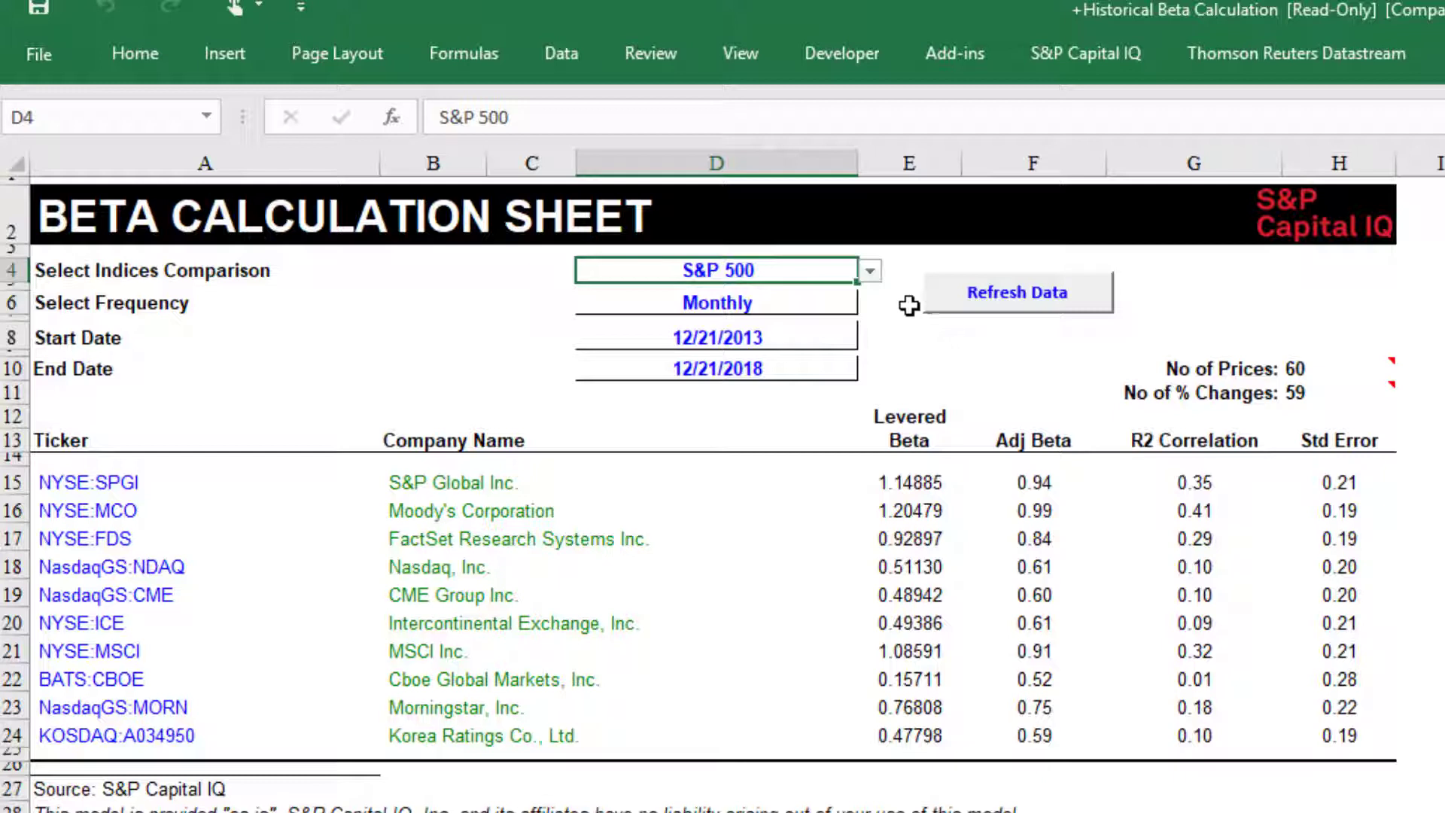
click(870, 273)
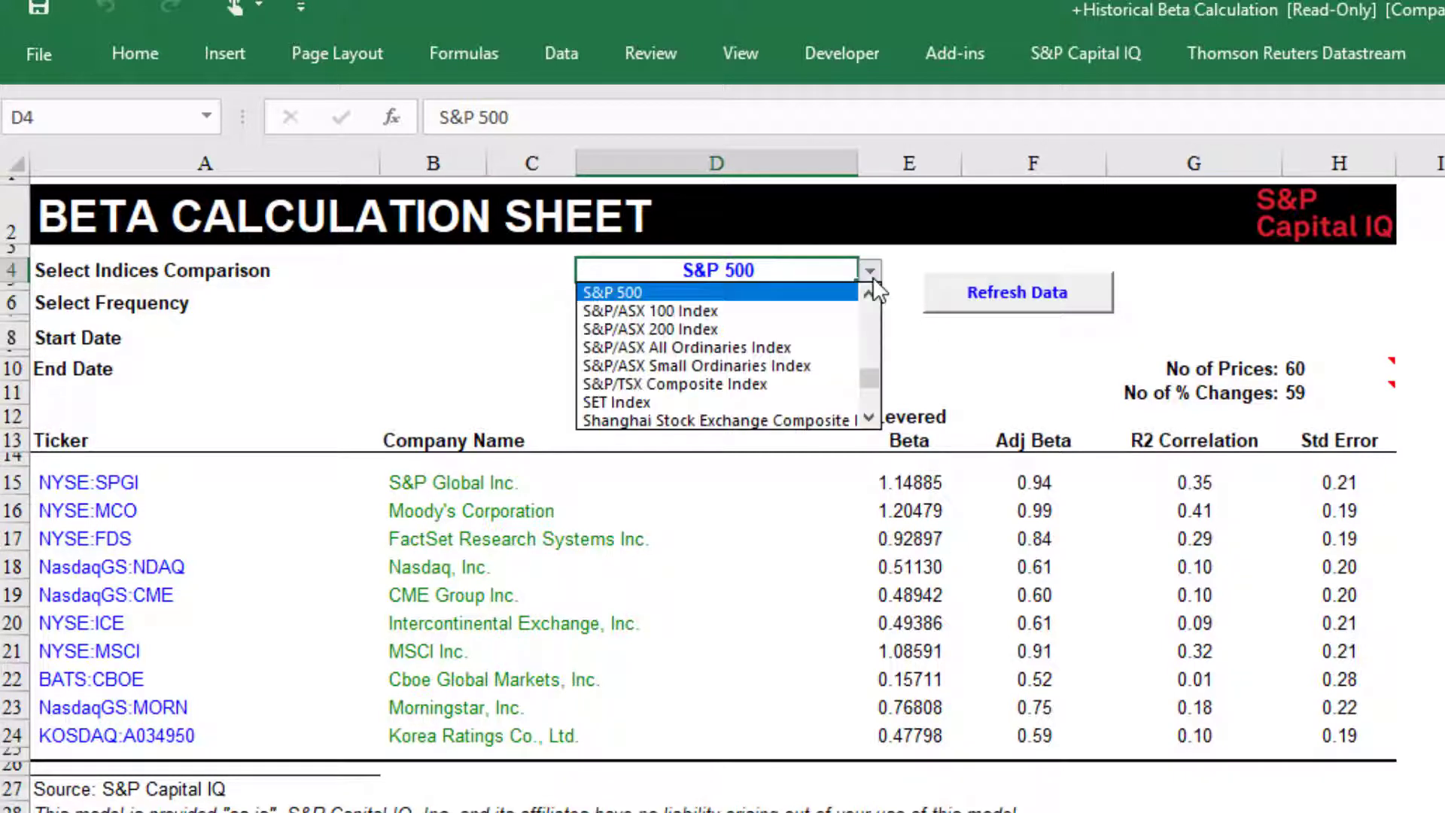
scroll(869, 286, up, 10)
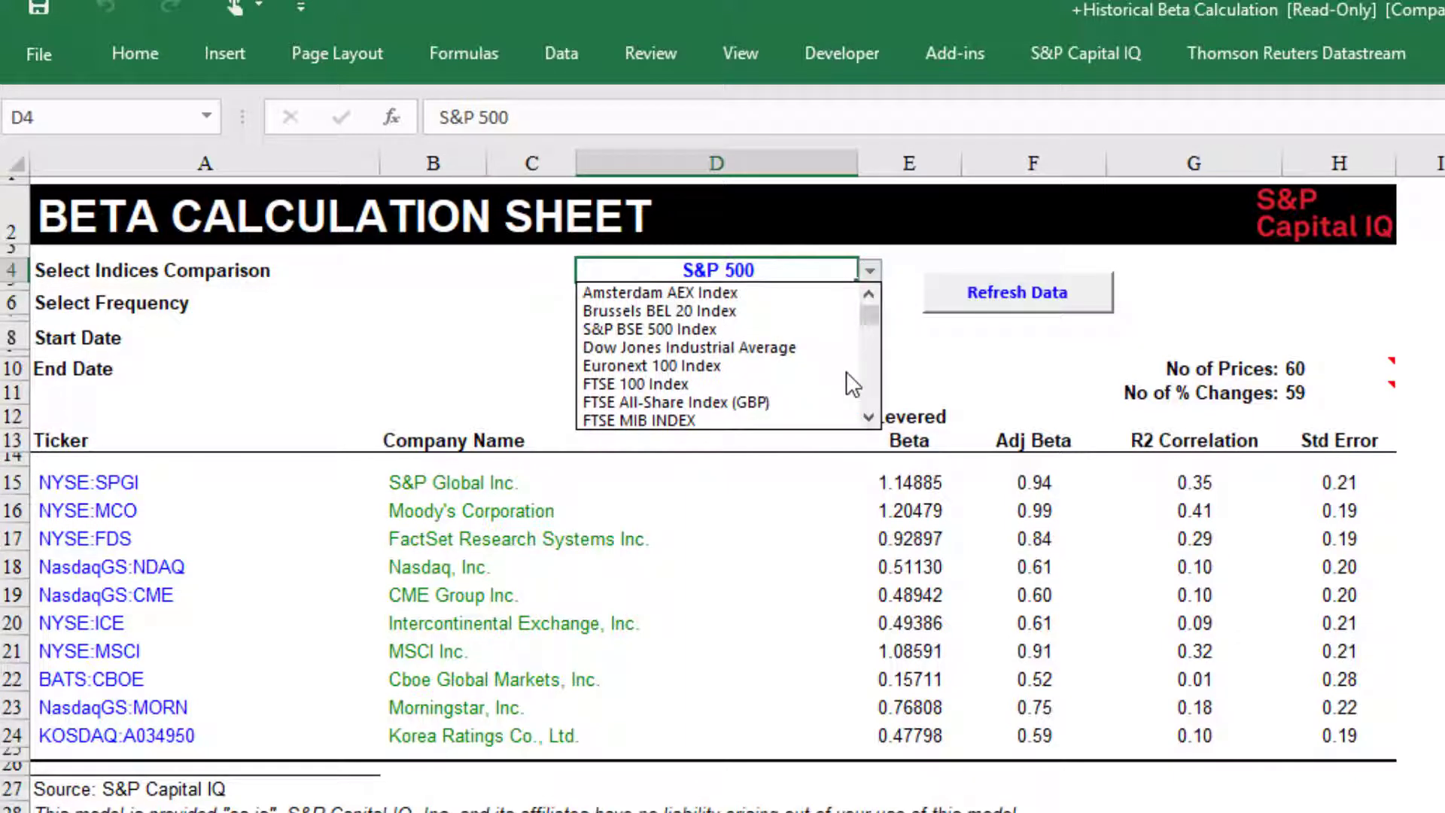
key(Escape)
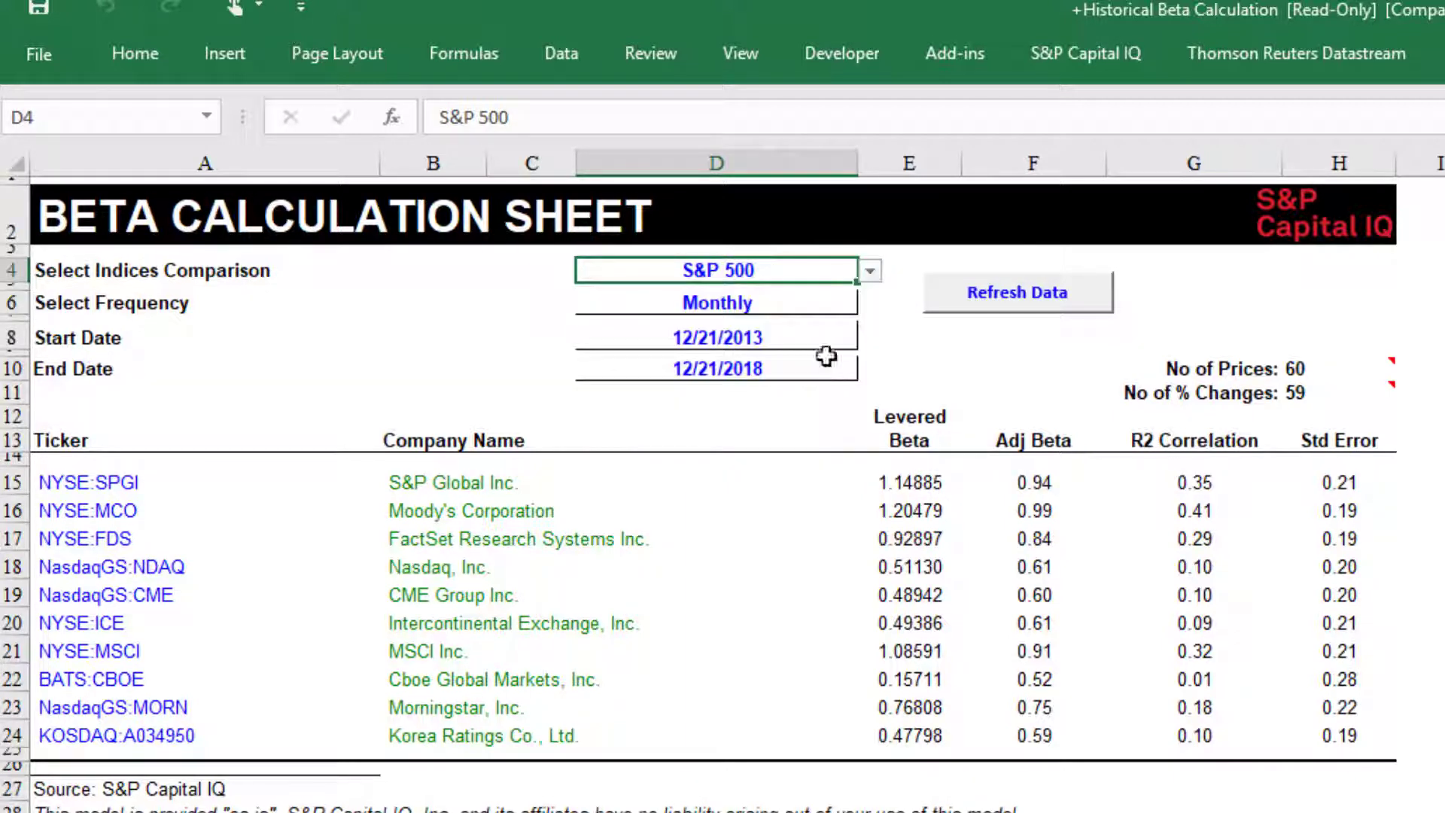
click(847, 301)
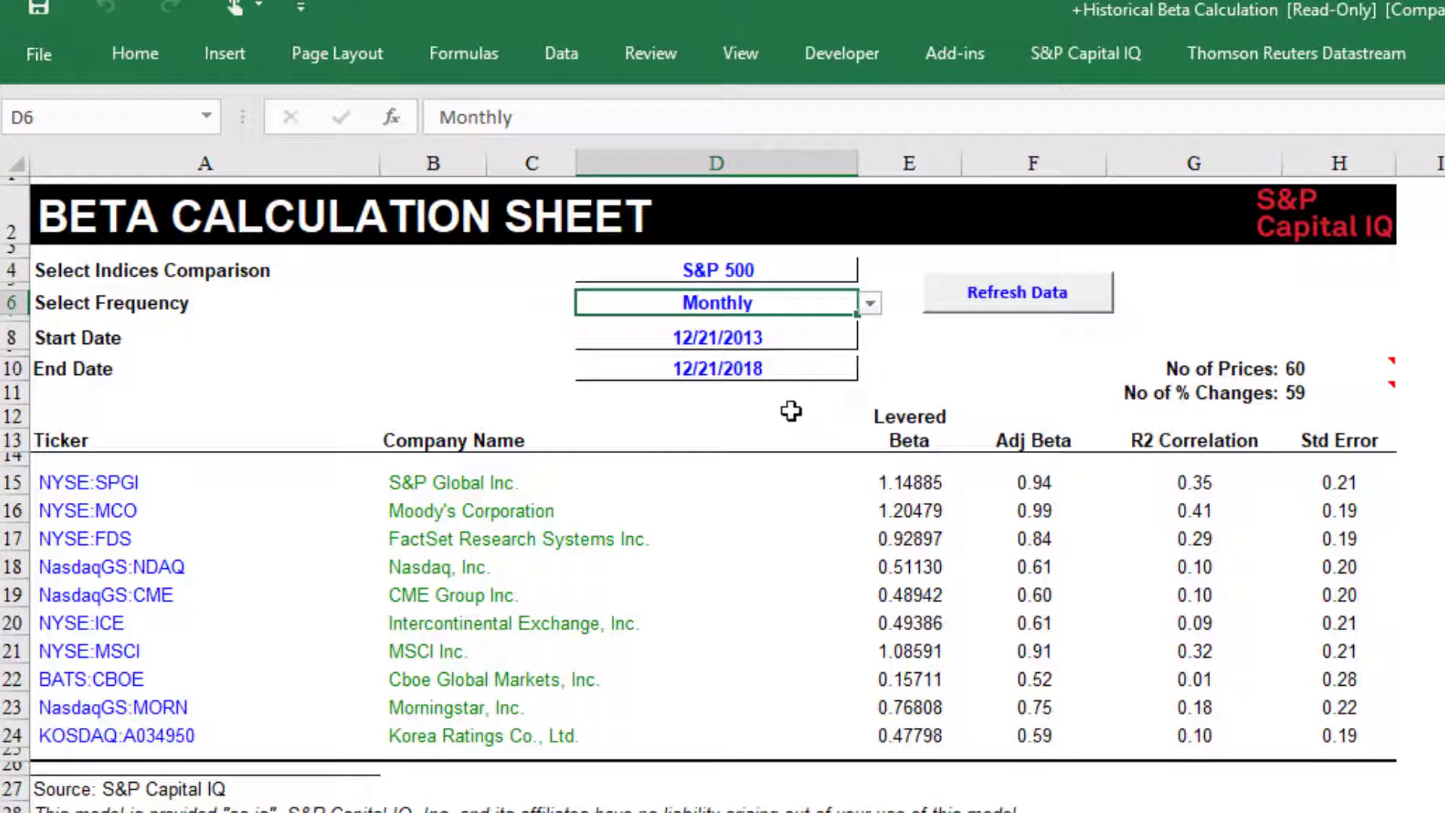
click(732, 342)
drag(731, 342, 738, 364)
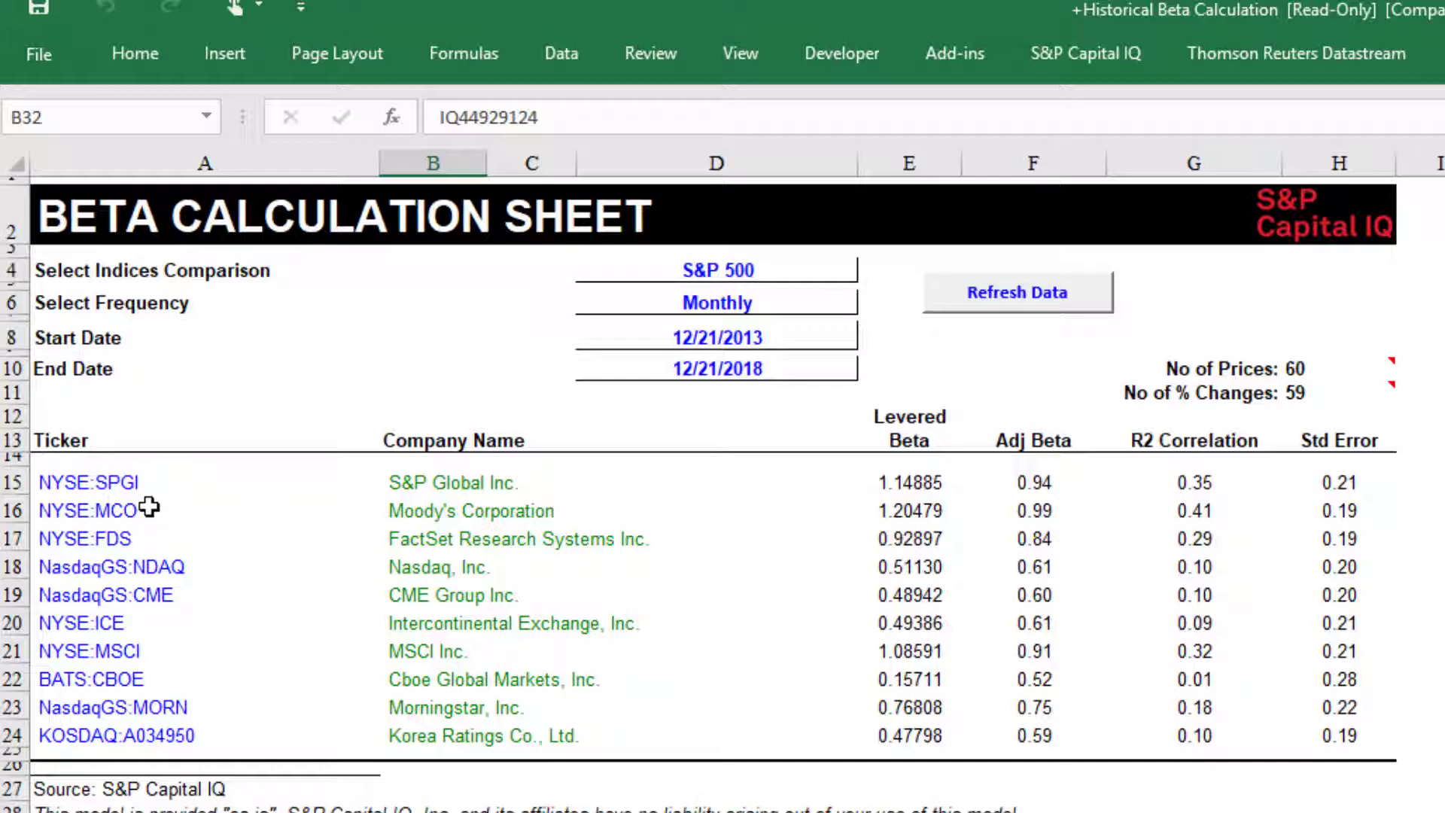
click(135, 482)
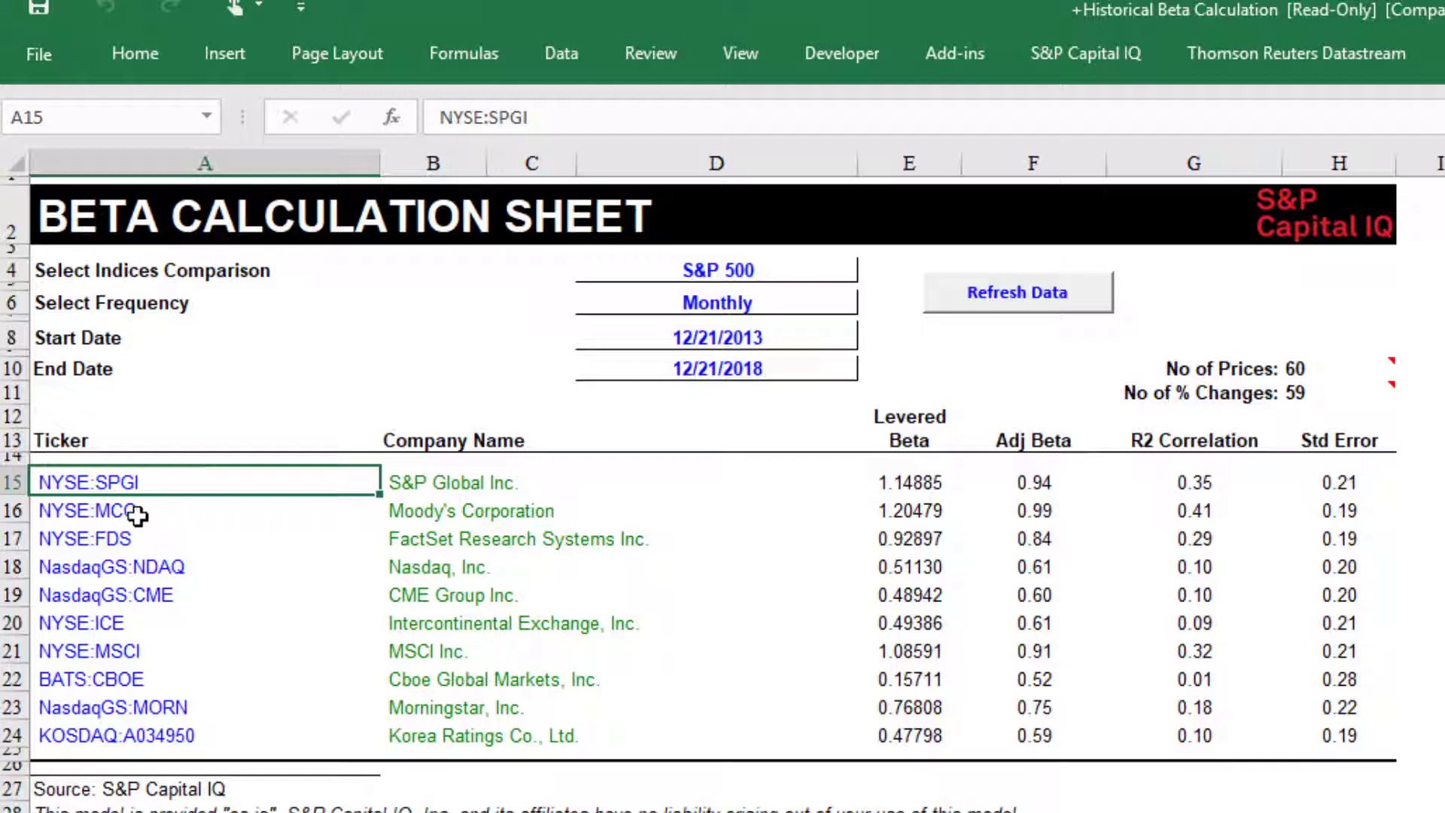
click(190, 505)
drag(332, 516, 486, 761)
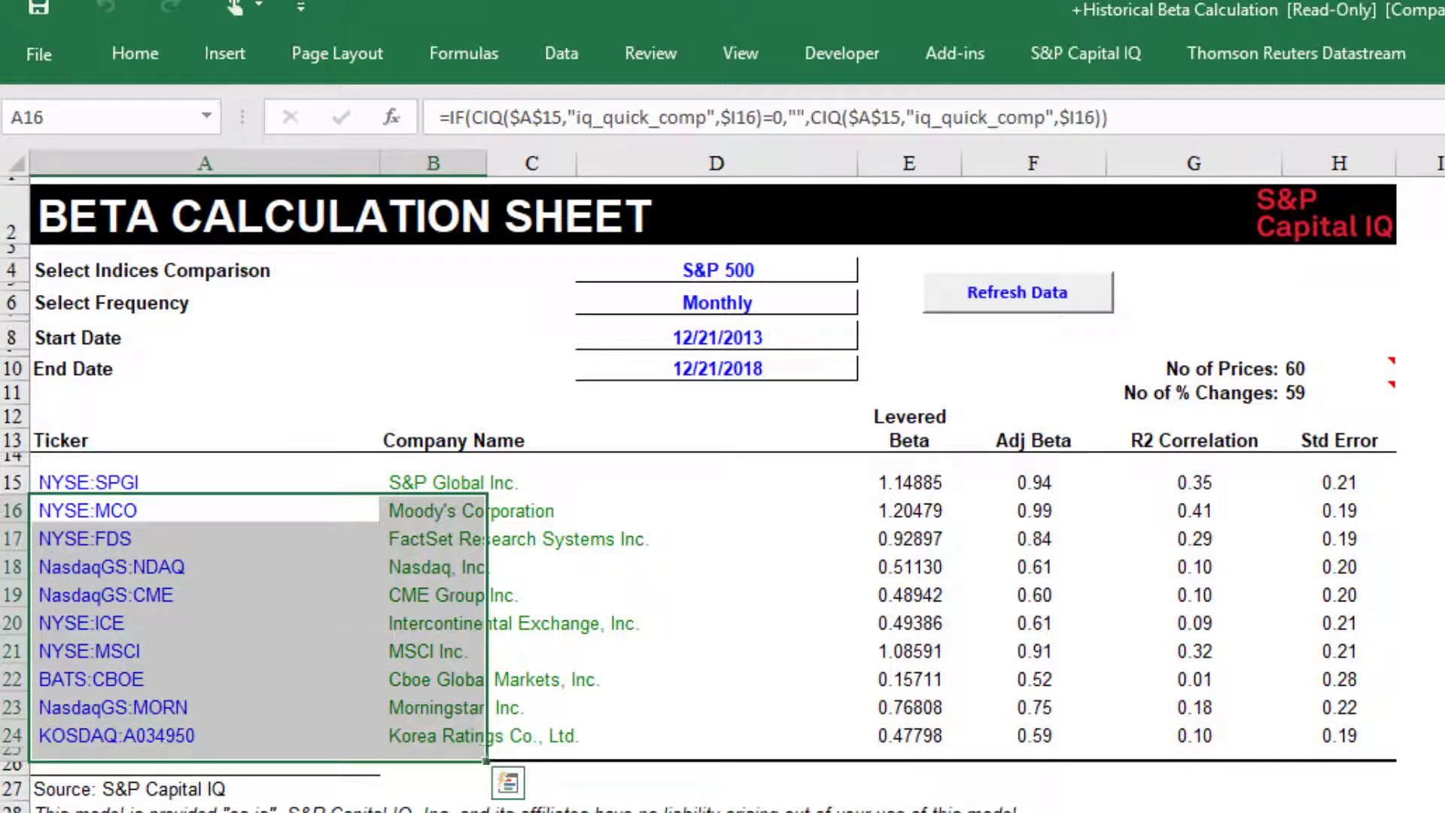
click(717, 810)
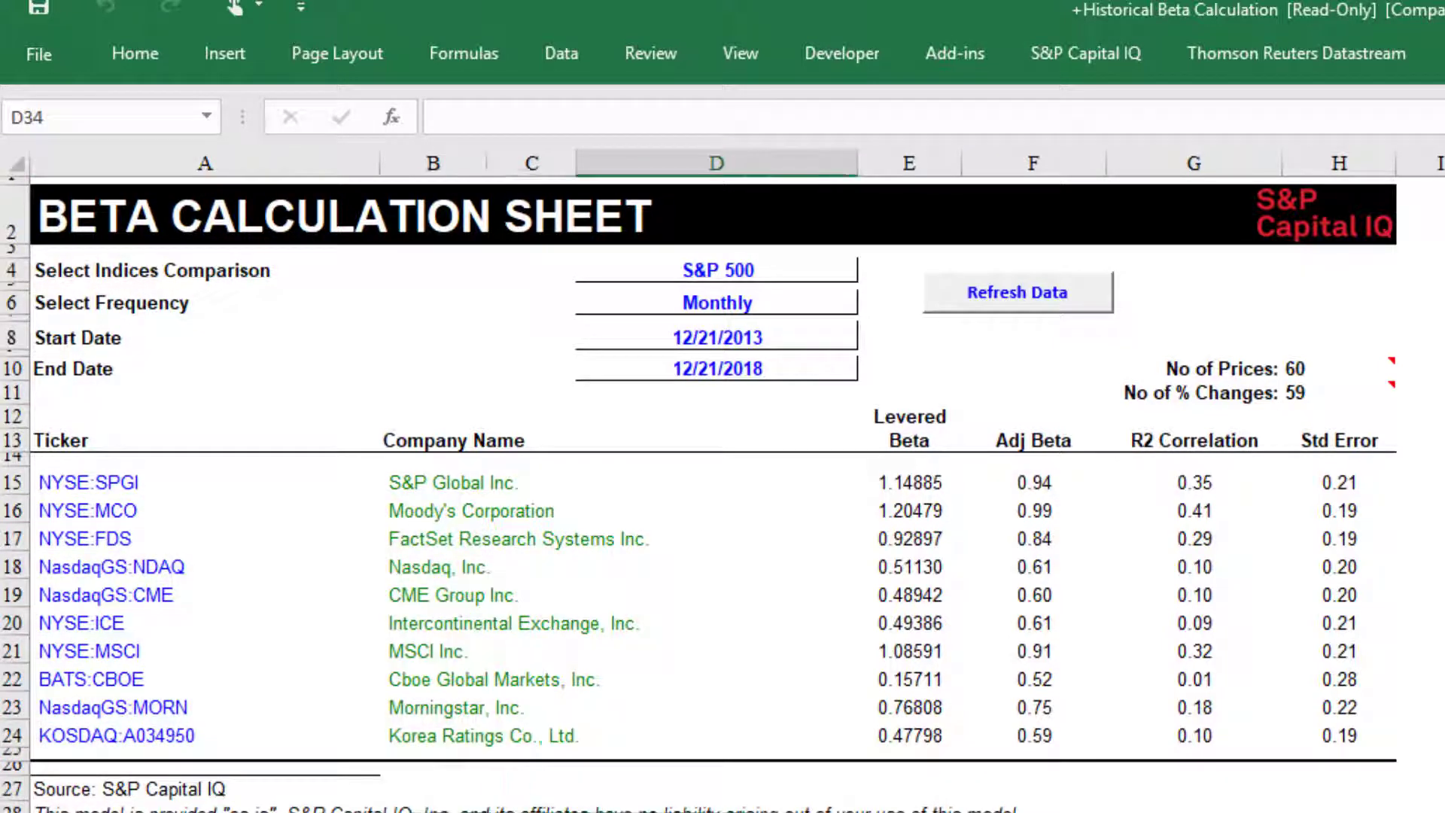
click(104, 516)
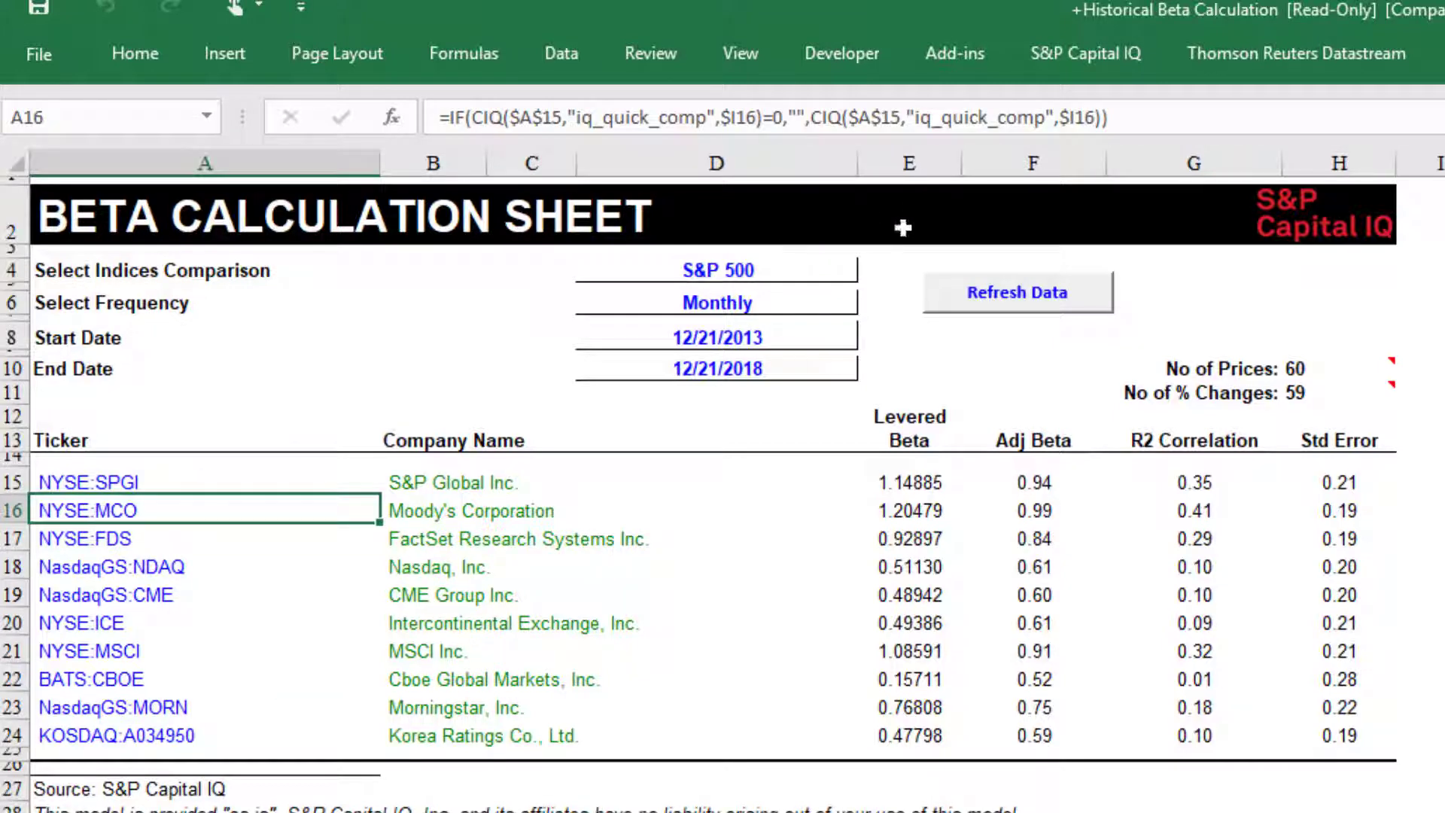
key(F2)
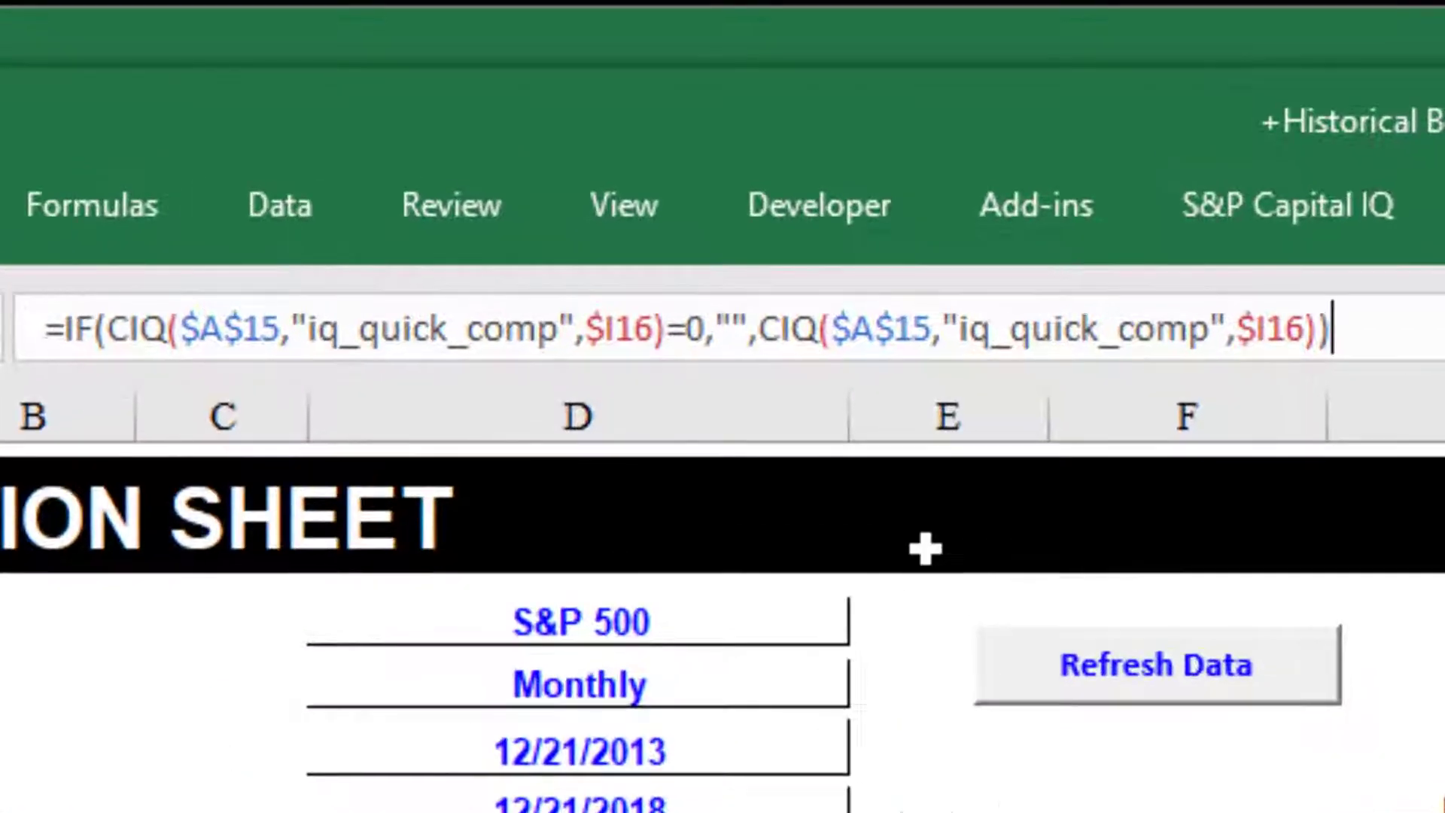
drag(1387, 314, 46, 325)
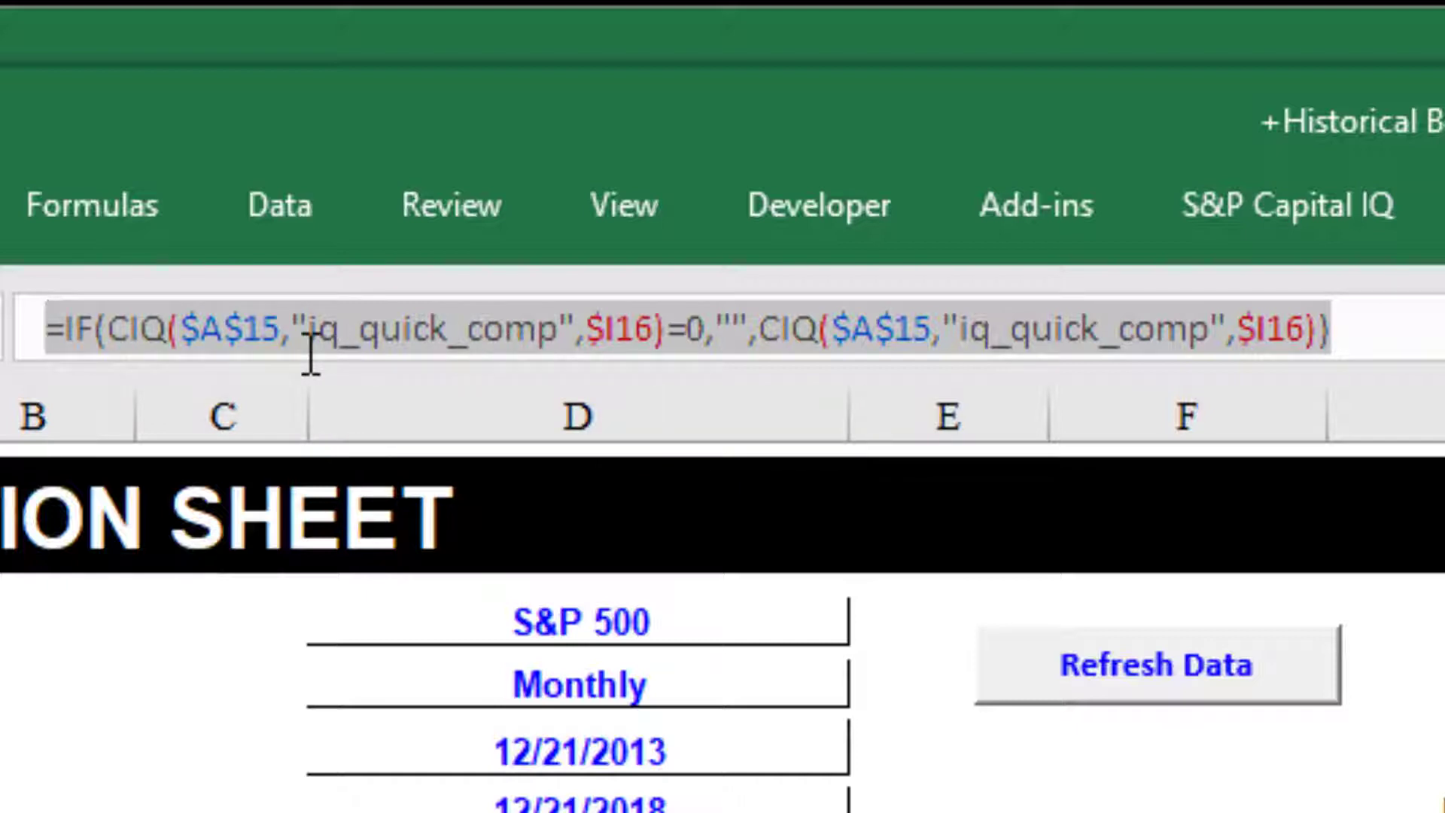
key(Escape)
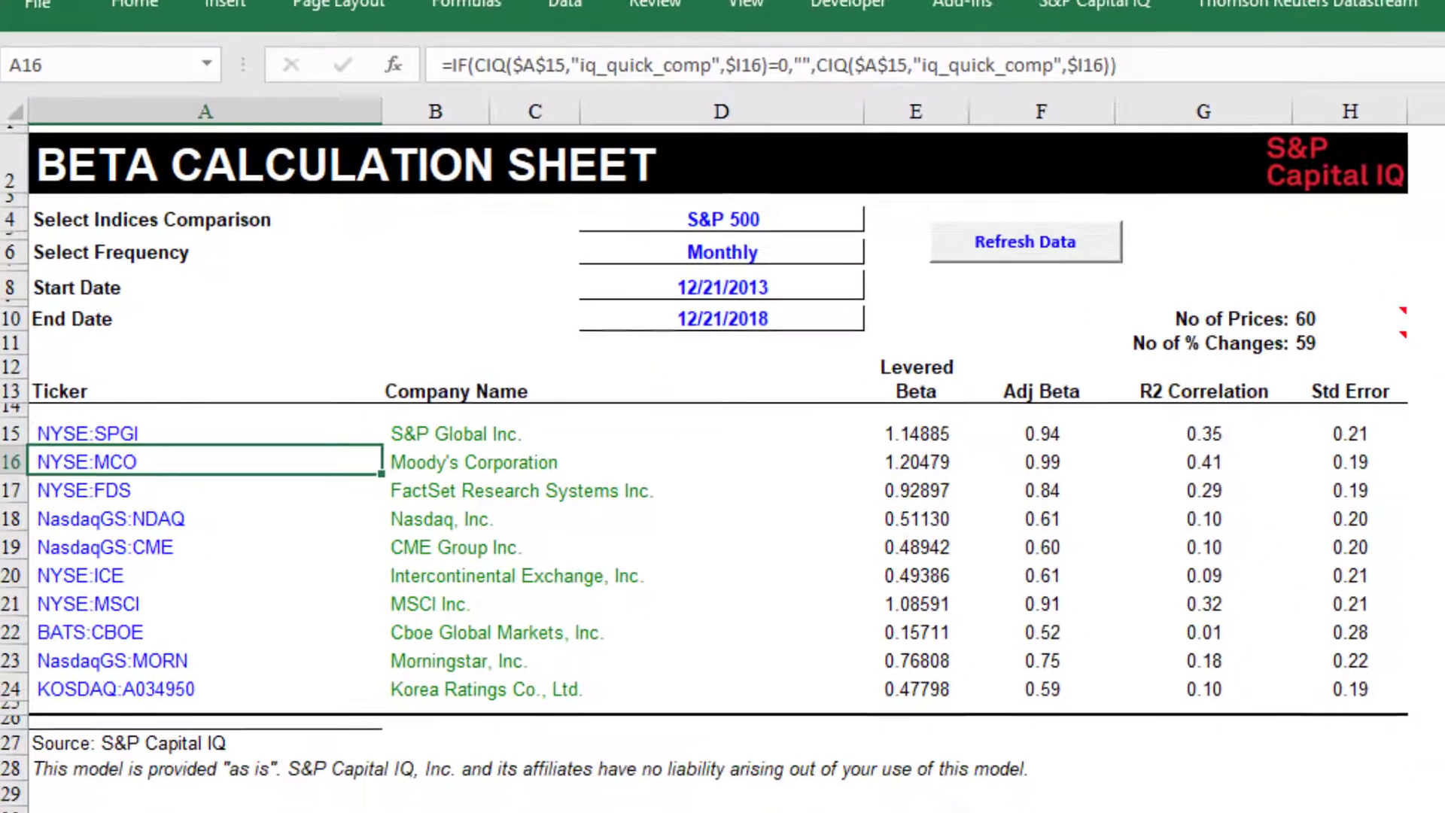
key(ctrl+Down)
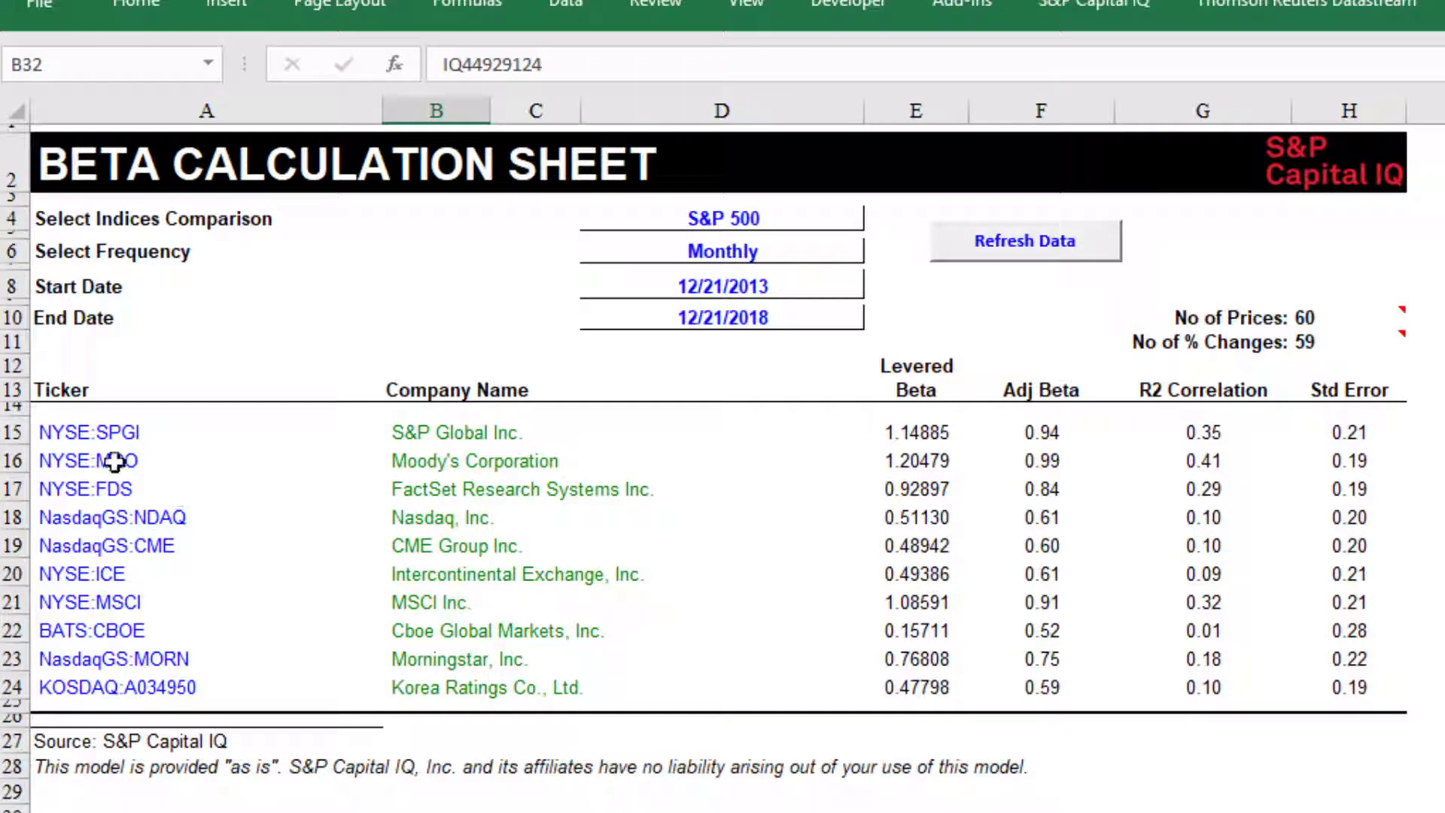
drag(128, 464, 506, 483)
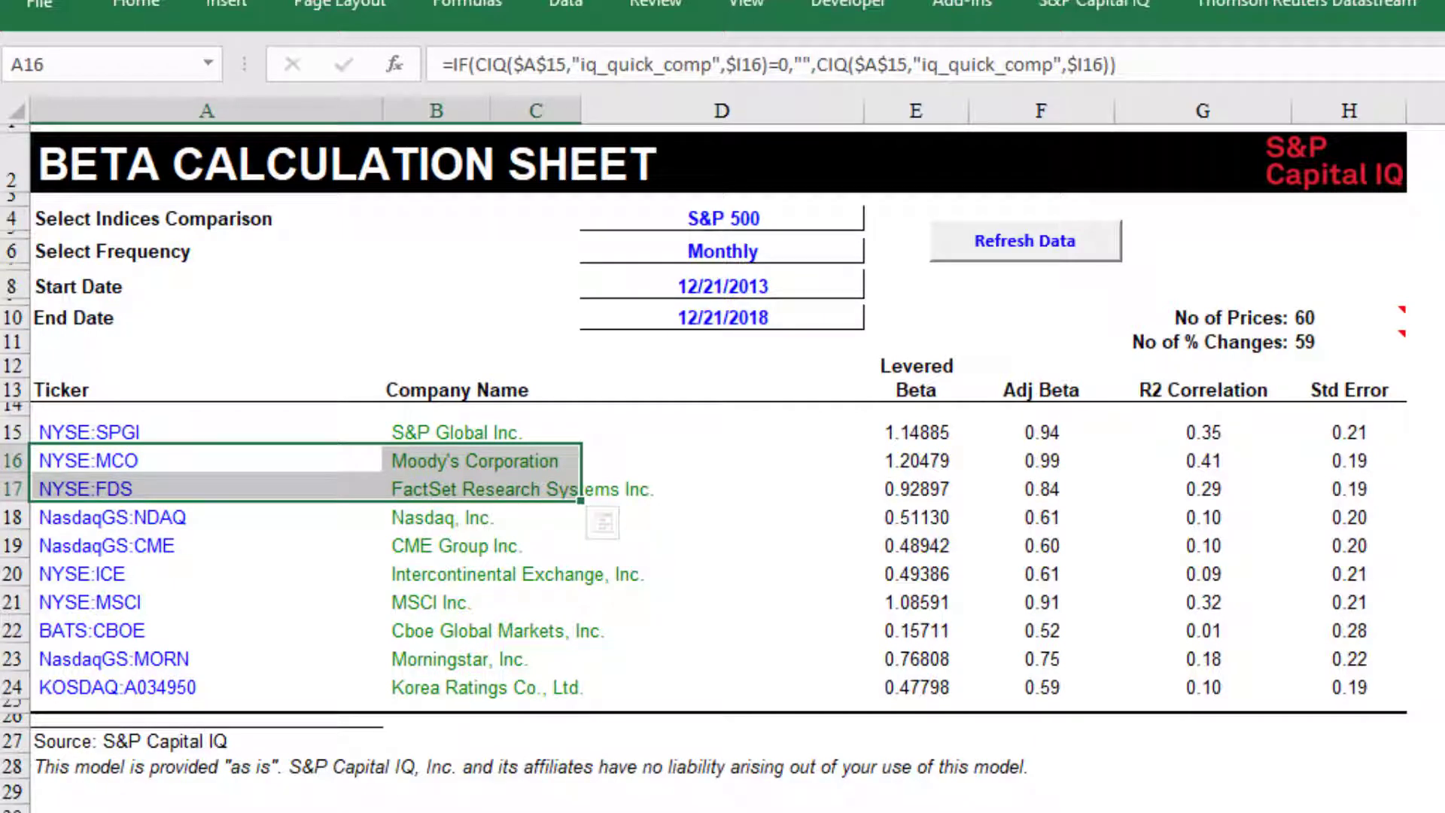
click(535, 810)
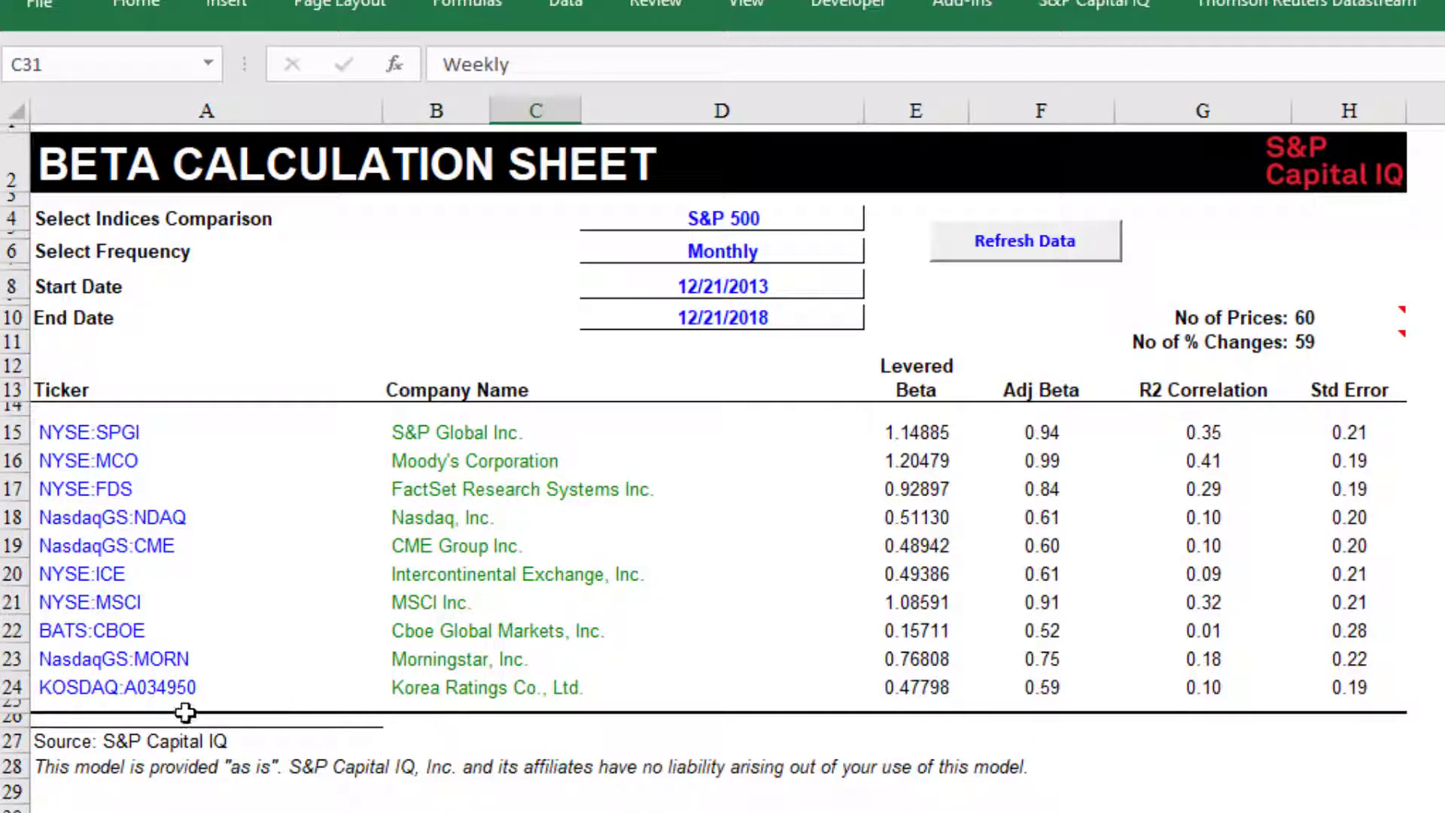
drag(94, 688, 560, 691)
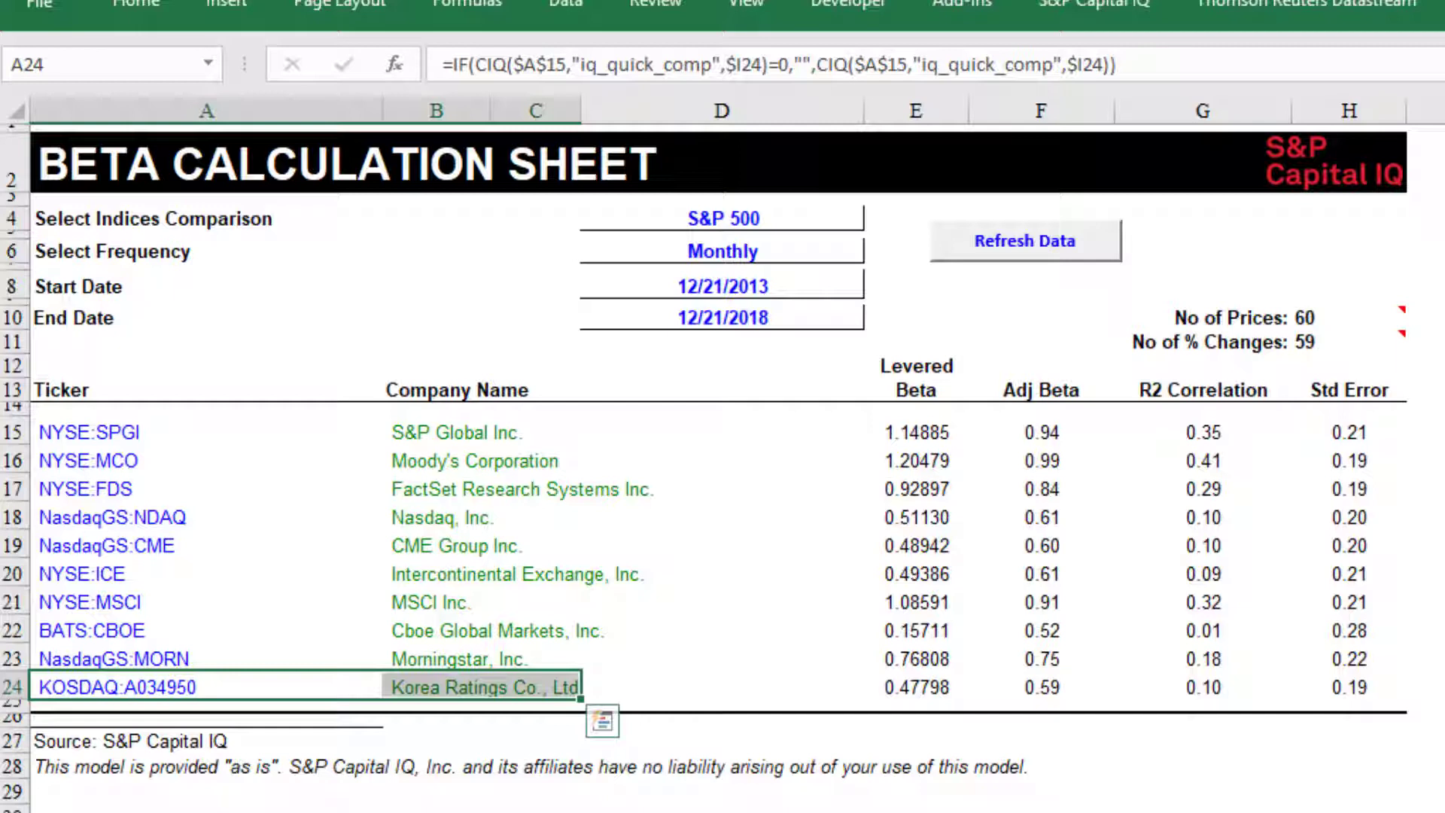
click(437, 808)
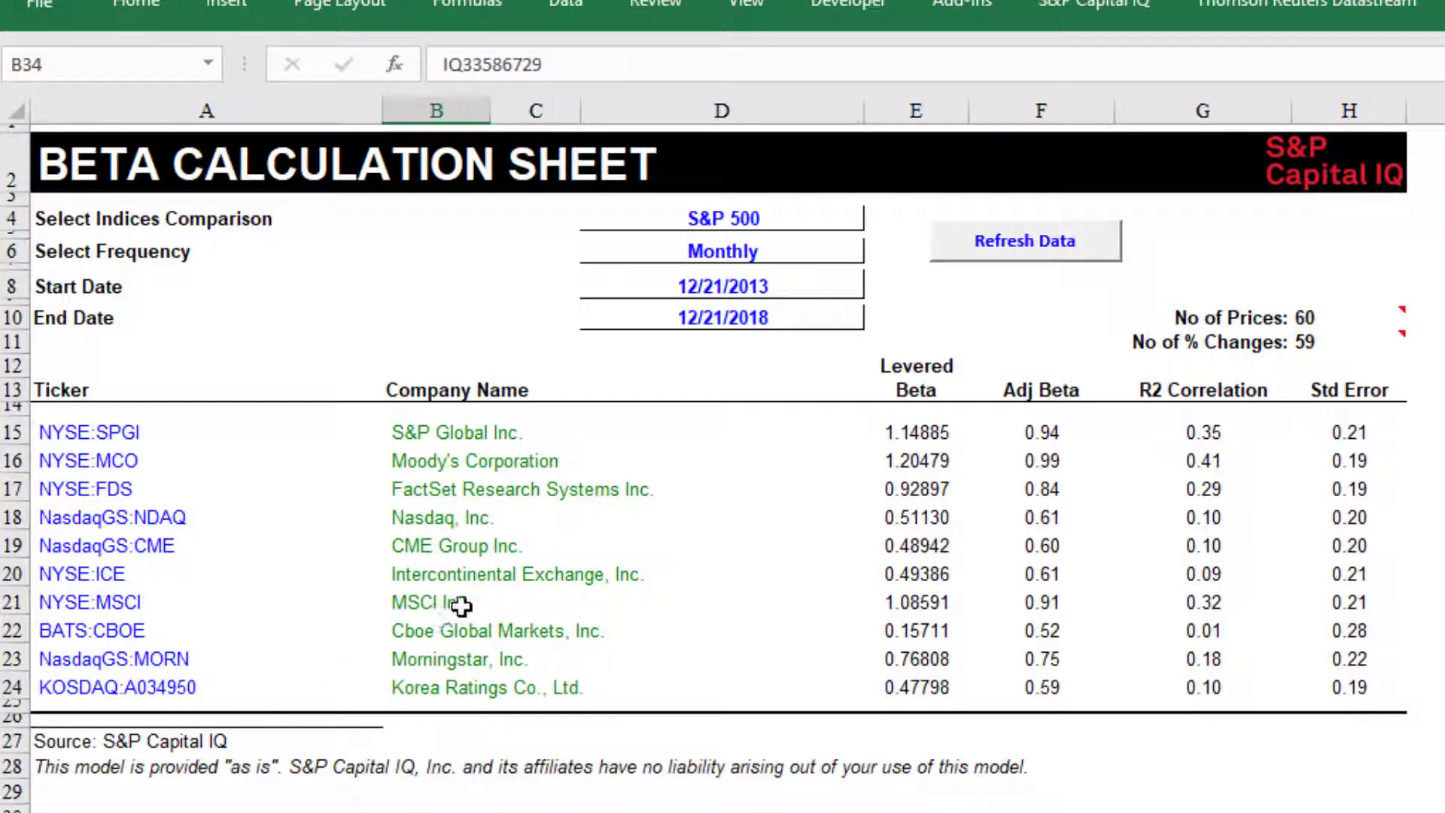
click(467, 573)
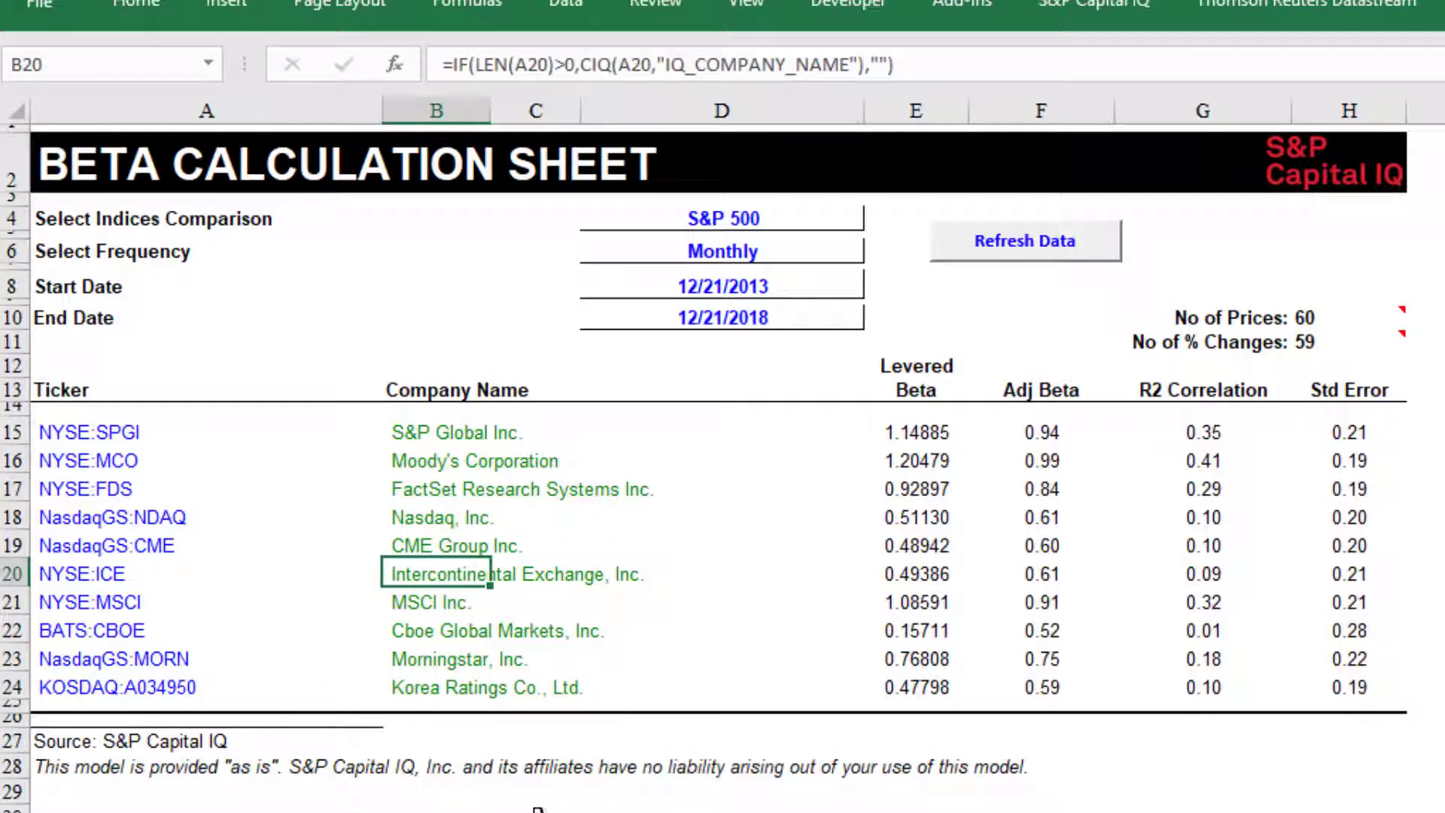
click(468, 632)
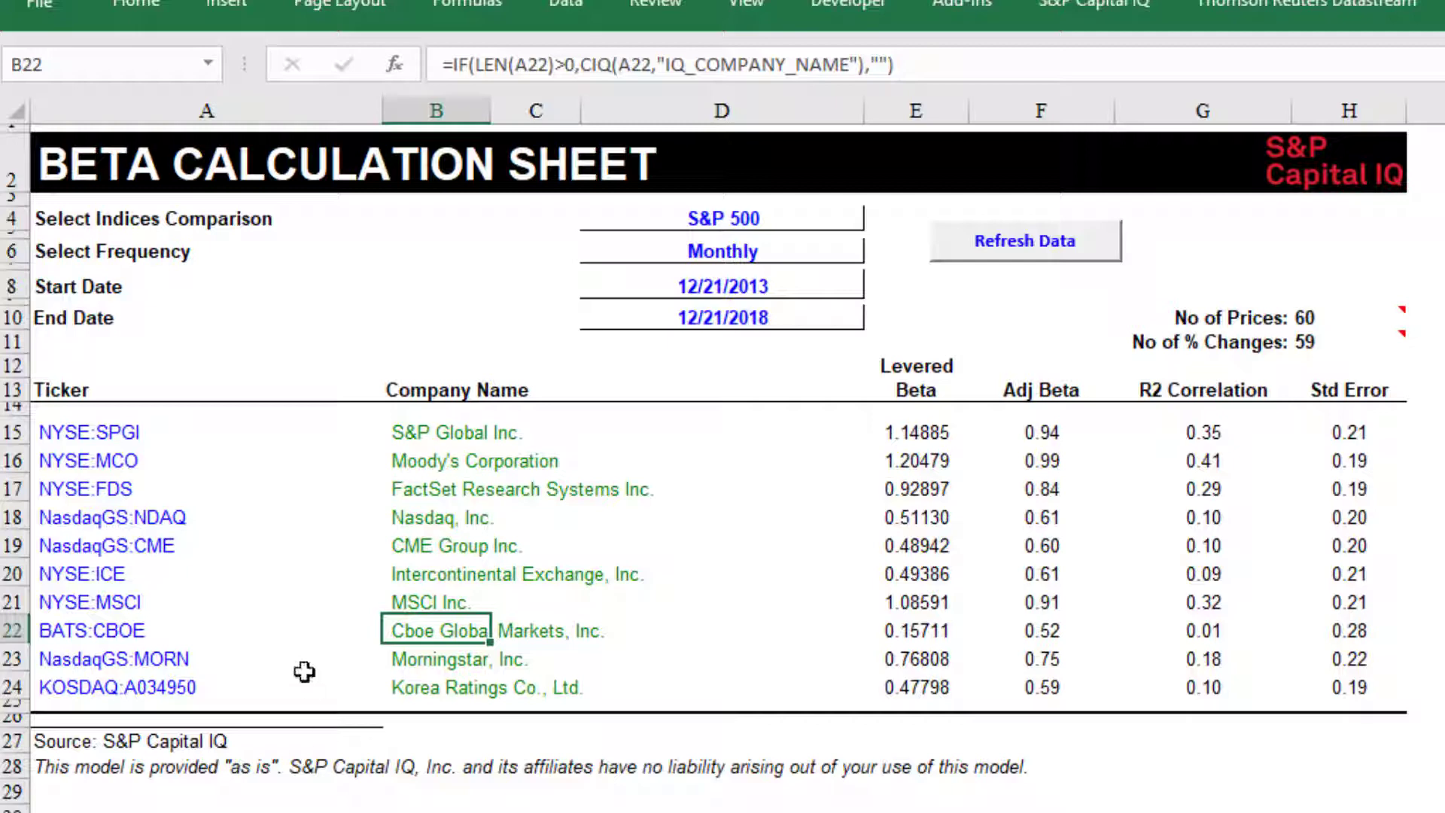
drag(188, 455, 442, 488)
drag(458, 570, 467, 687)
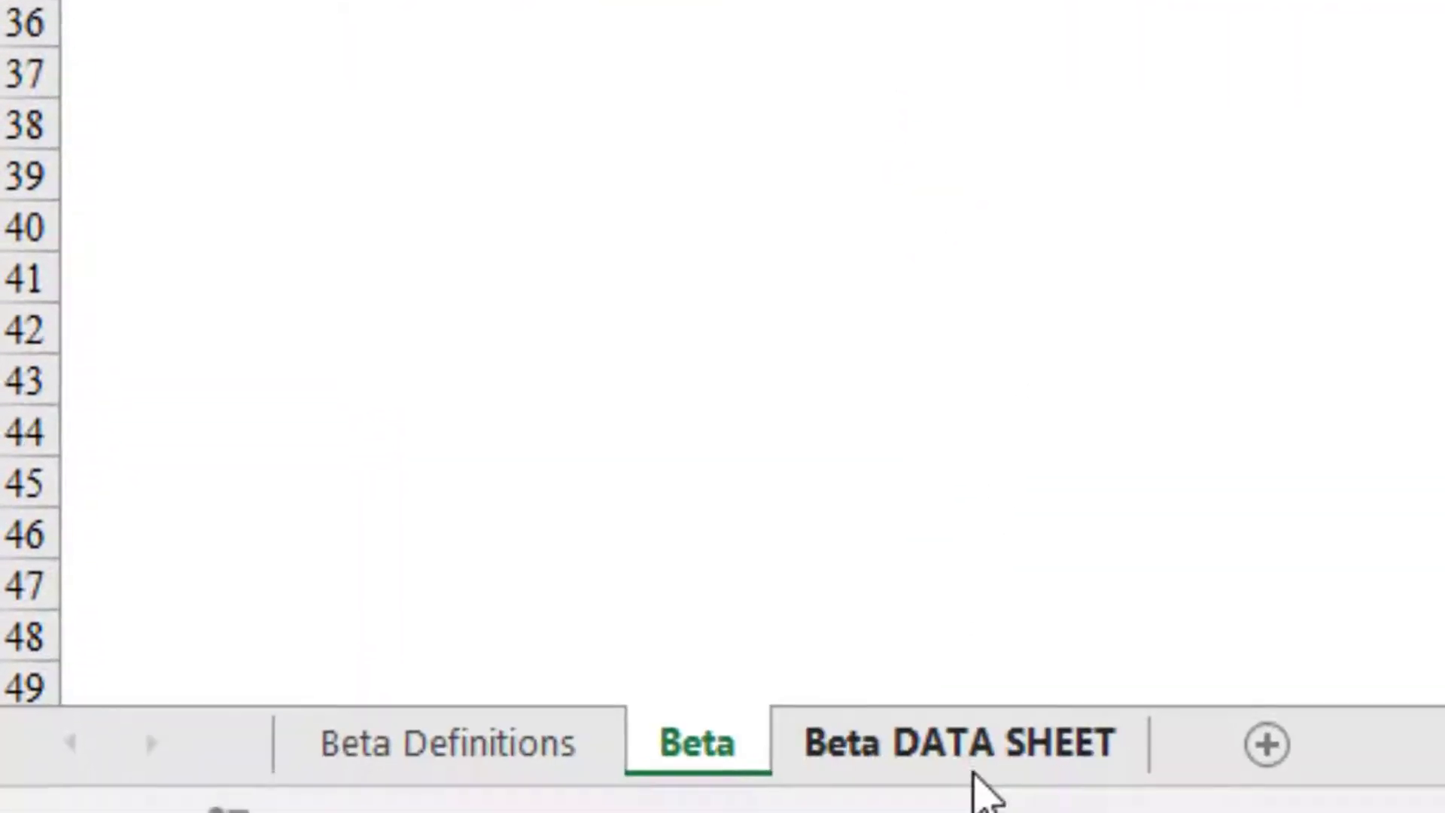
Step: On the Beta DATA SHEET, select the S&P Global data columns E:F
click(983, 747)
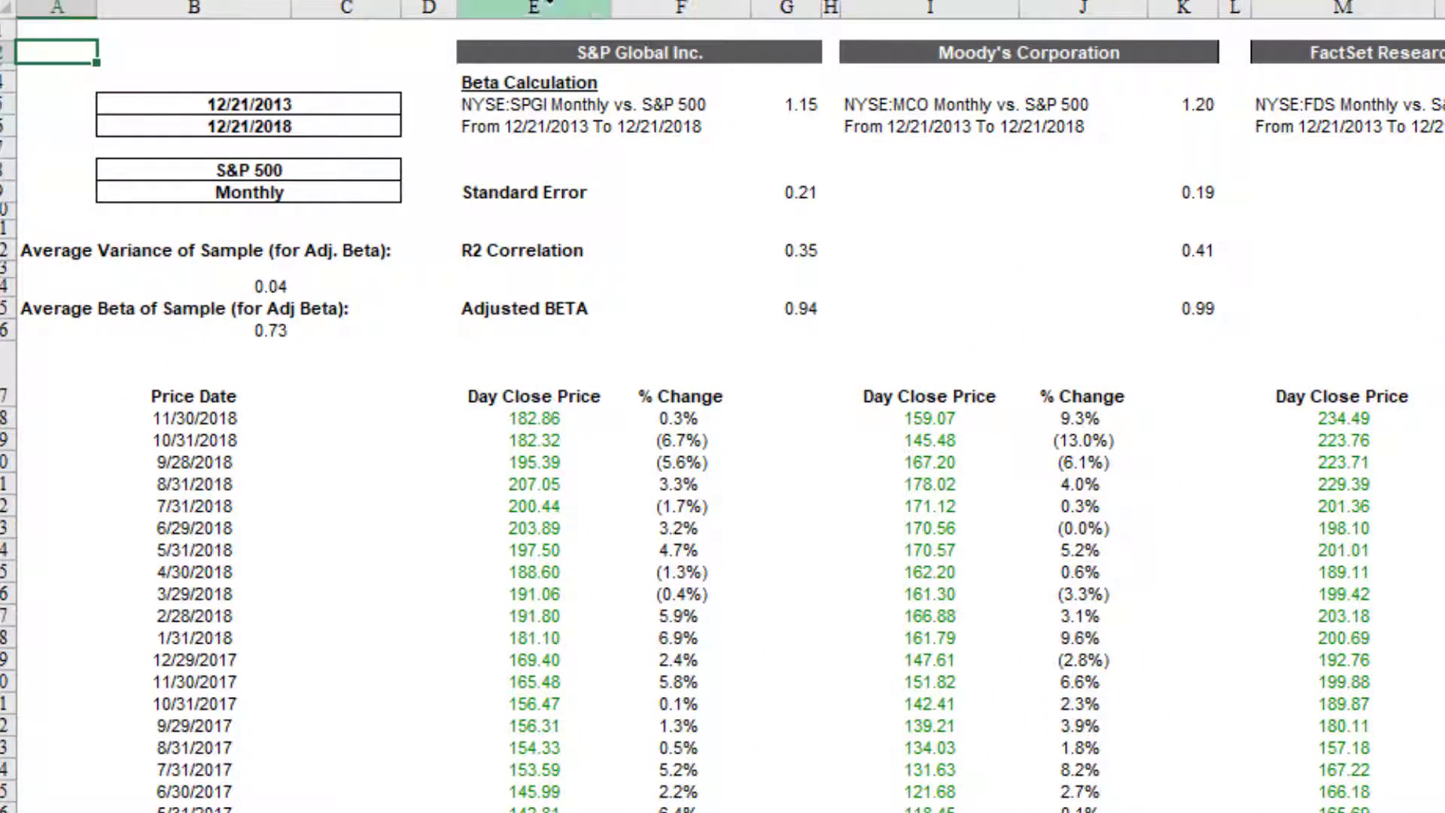
click(591, 6)
drag(591, 6, 680, 7)
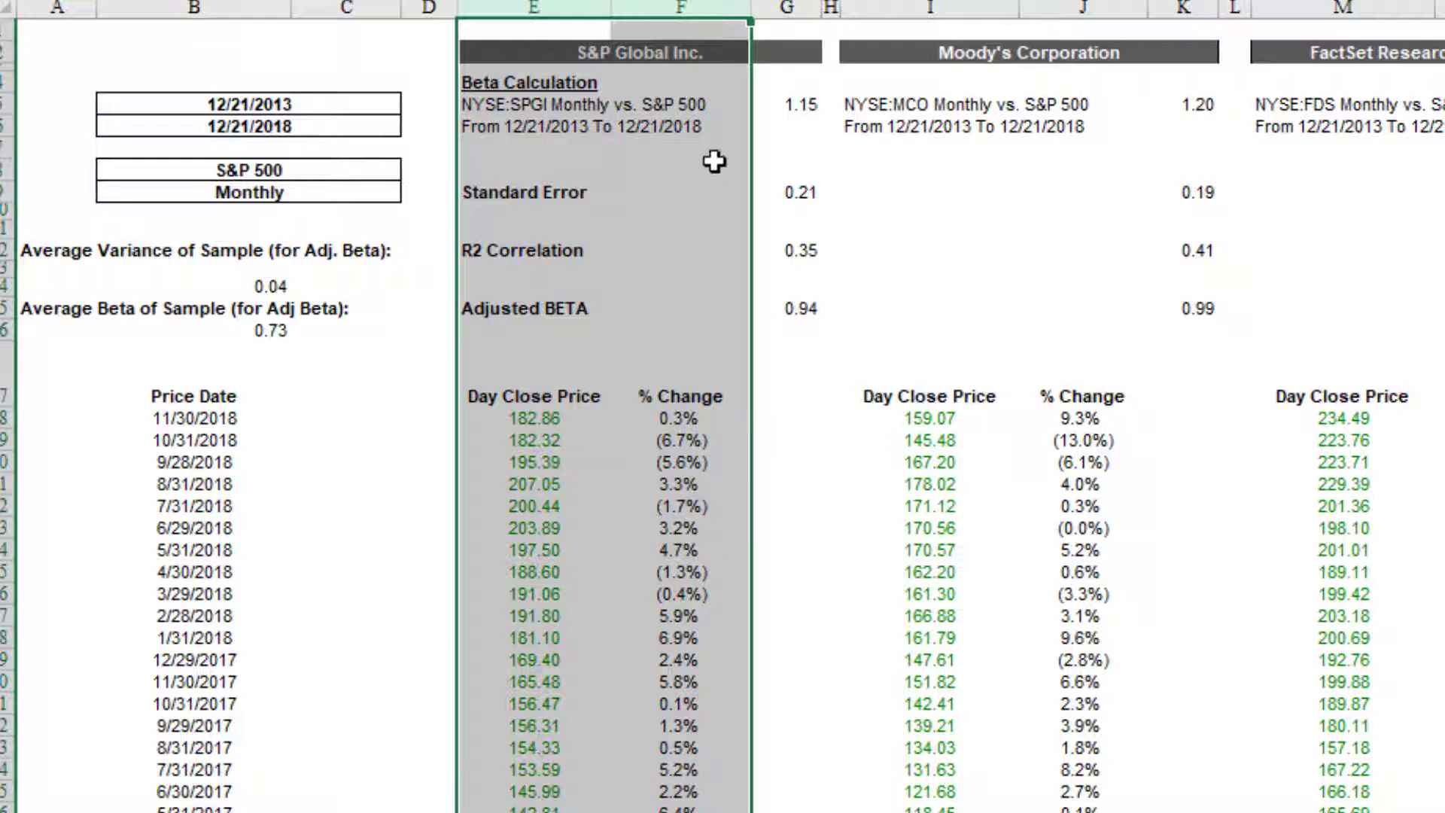
click(941, 326)
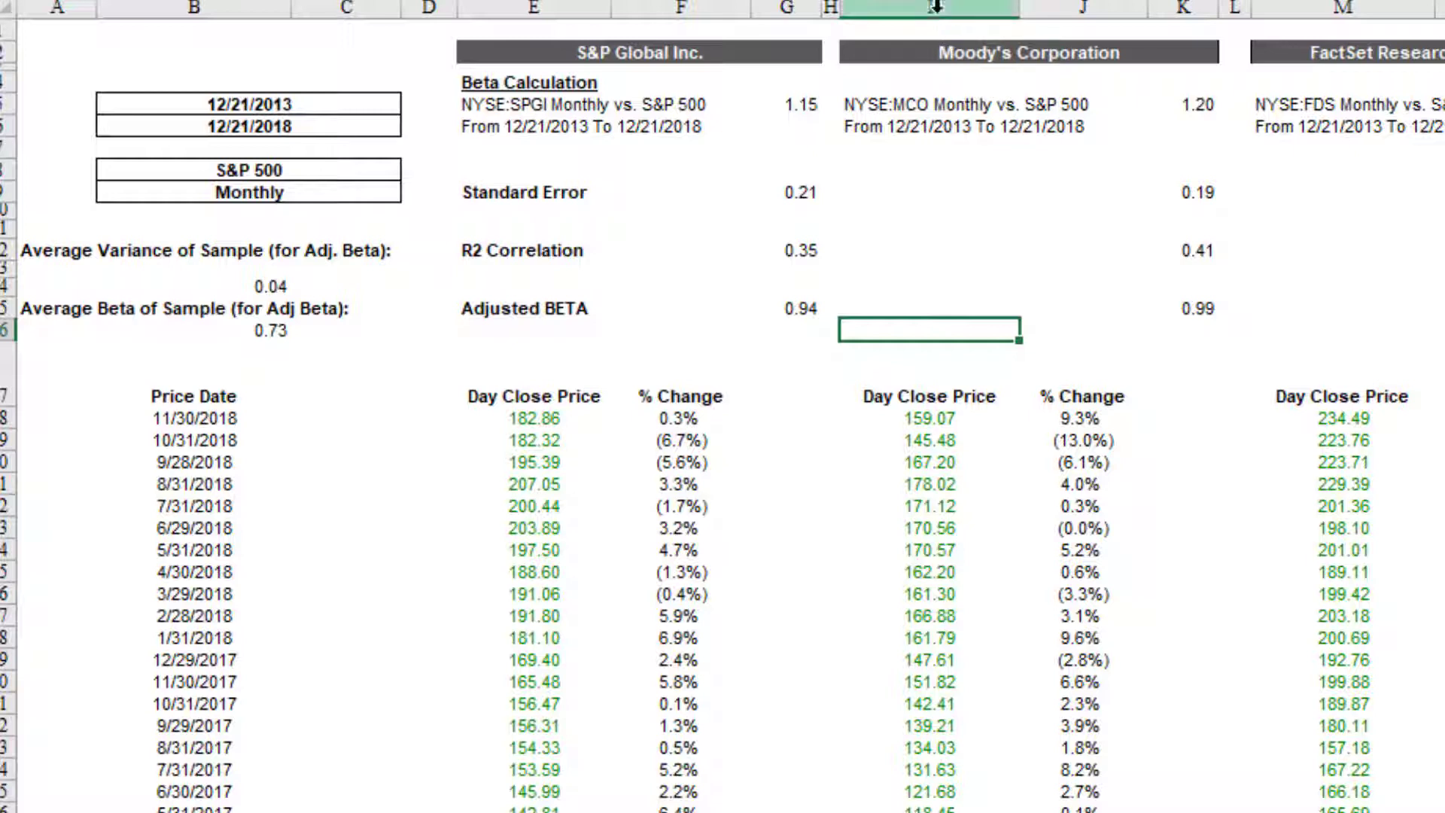
Step: Select the Moody's Corporation columns I:K and the FactSet column M
click(963, 8)
drag(1035, 4, 1195, 54)
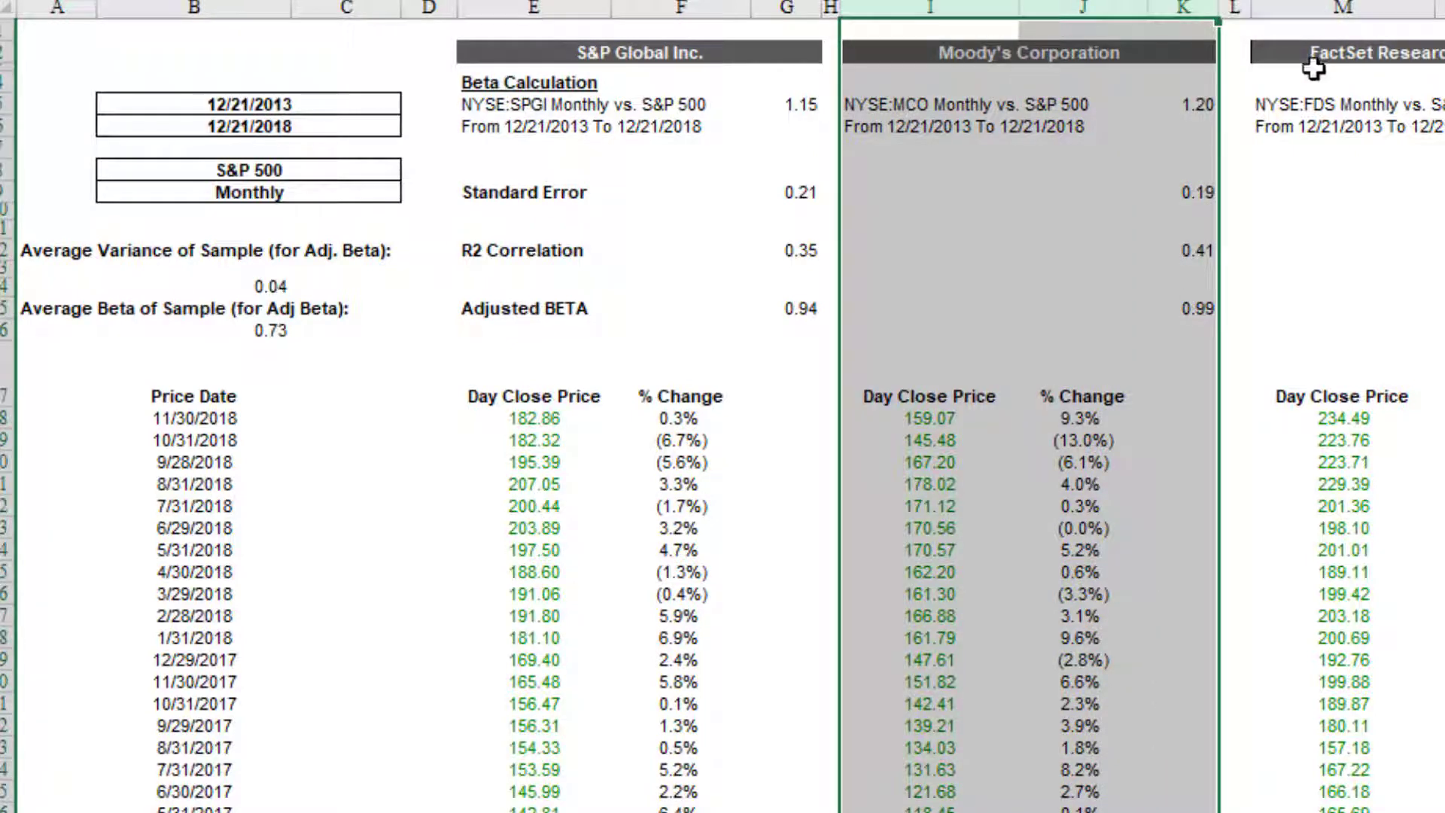
click(1352, 4)
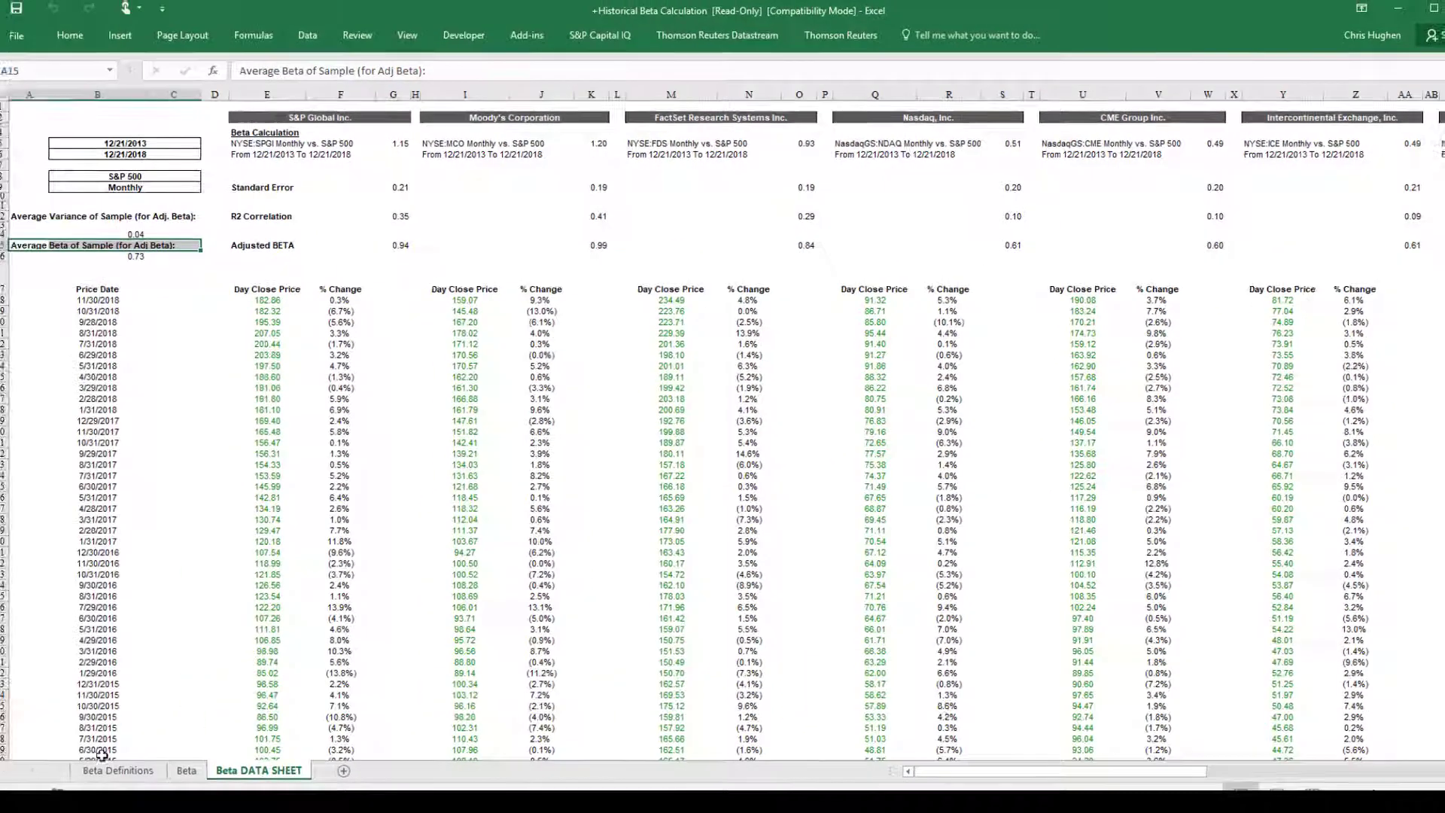
Step: Switch to the Beta Definitions sheet explaining Beta, Adjusted Beta and the Vasicek method
click(105, 768)
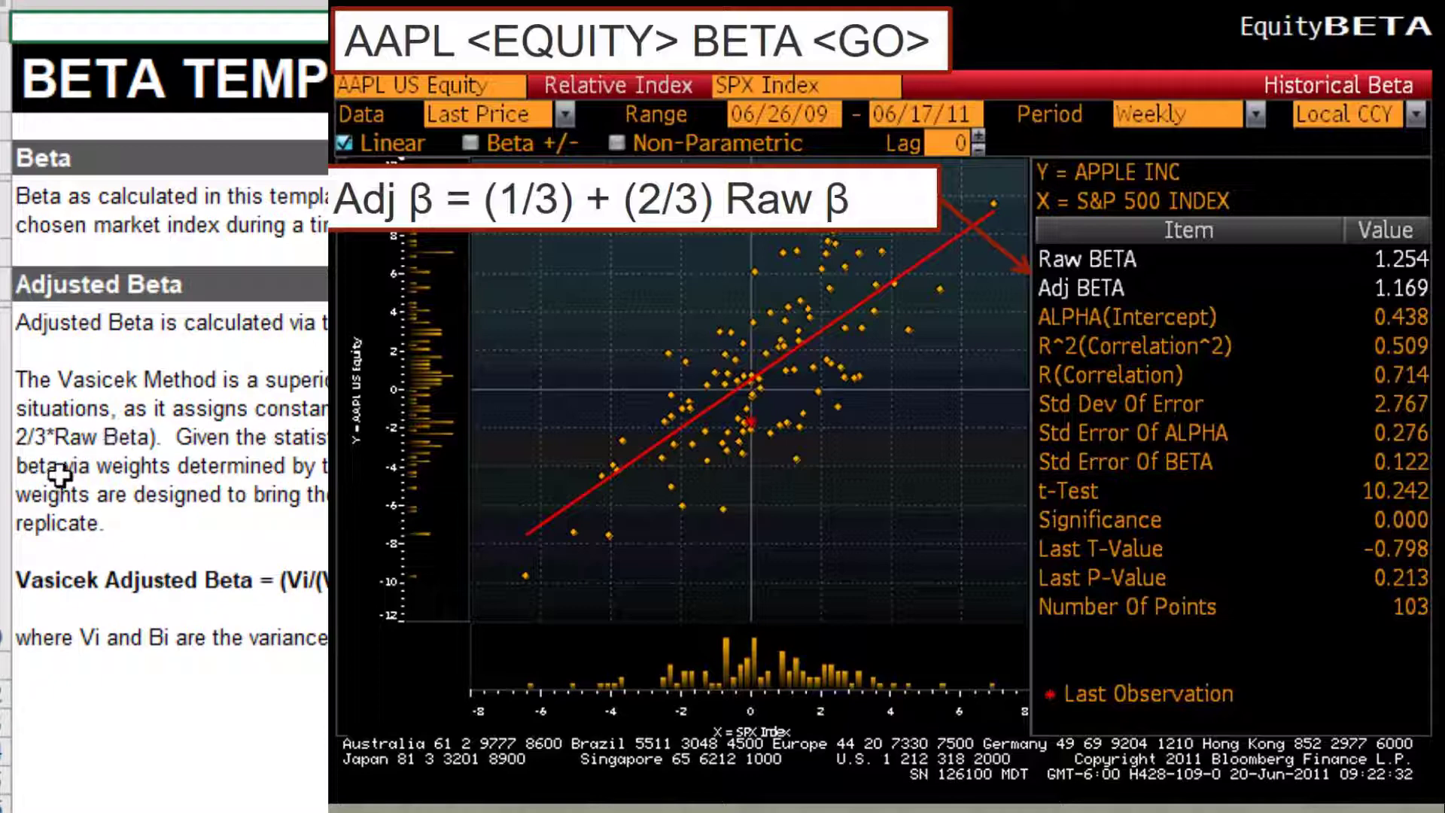
click(60, 194)
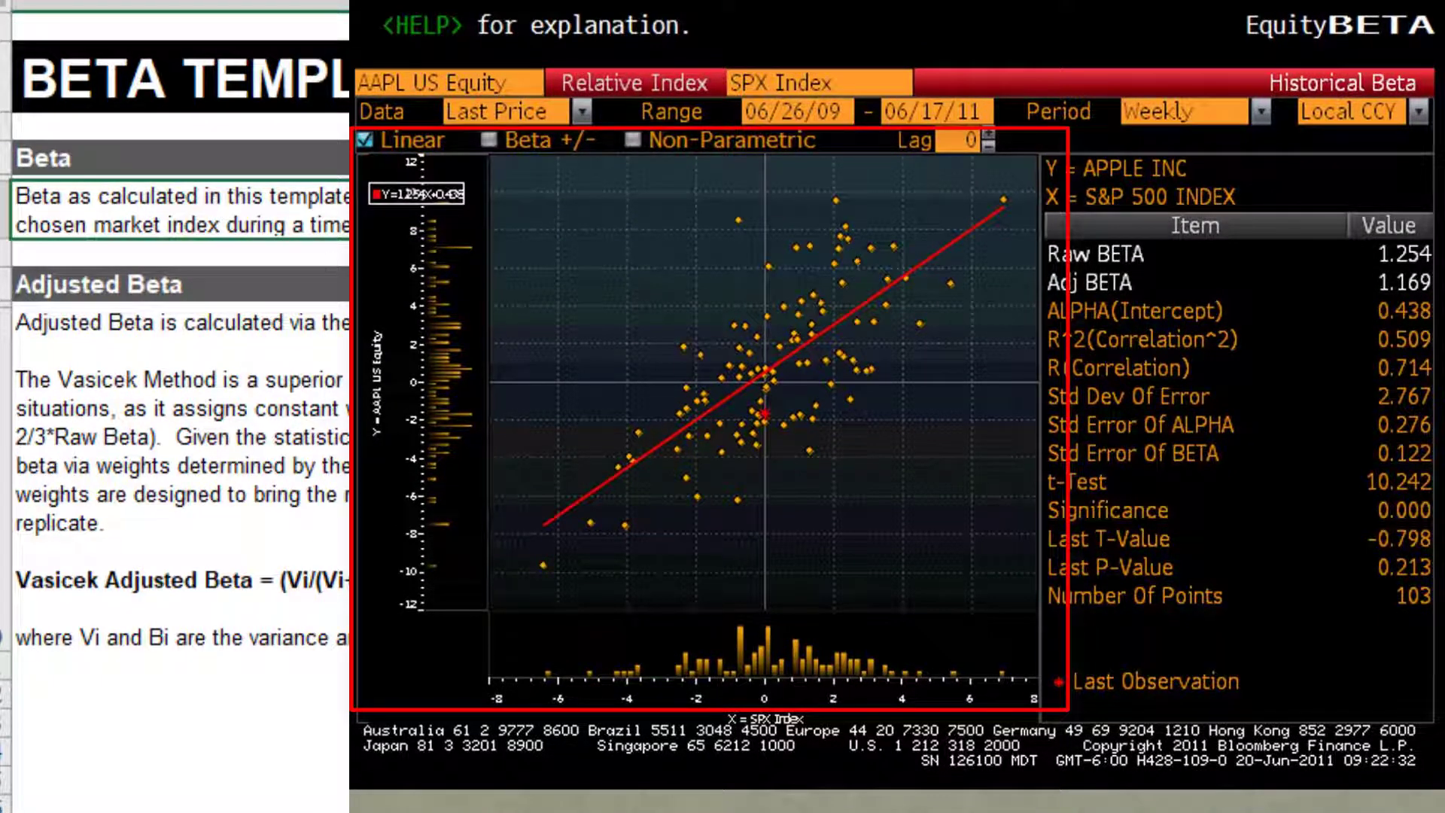